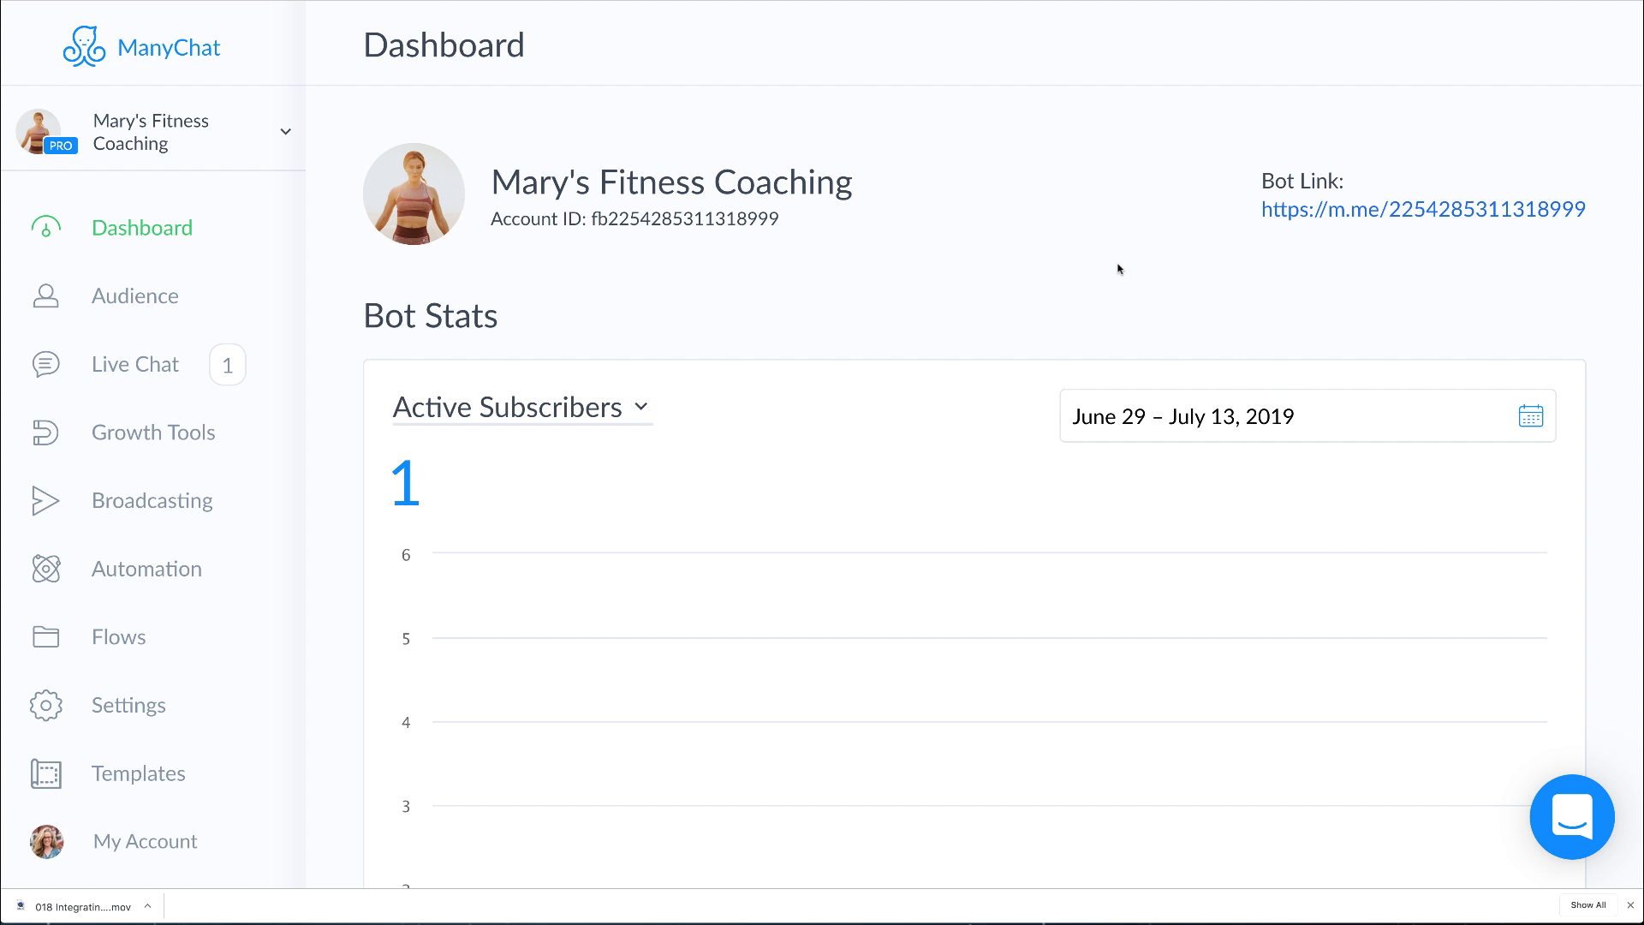
# Create the 'Fitness Plan Delivery' flow and replace its empty text block with a user input
pyautogui.click(104, 638)
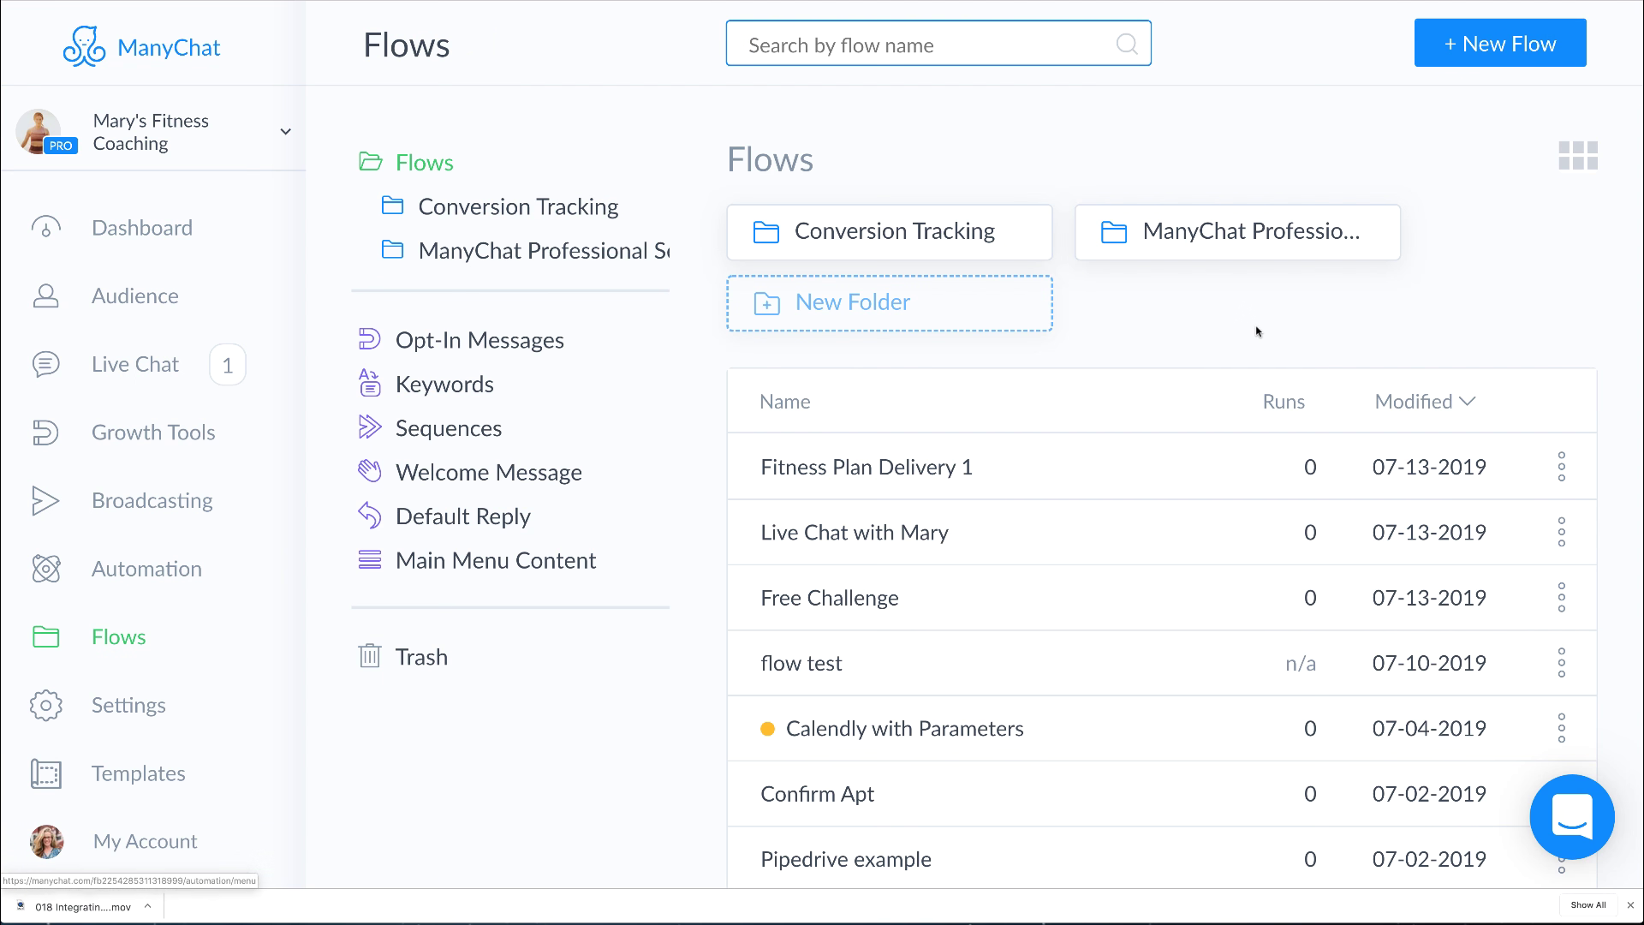
pyautogui.click(1505, 49)
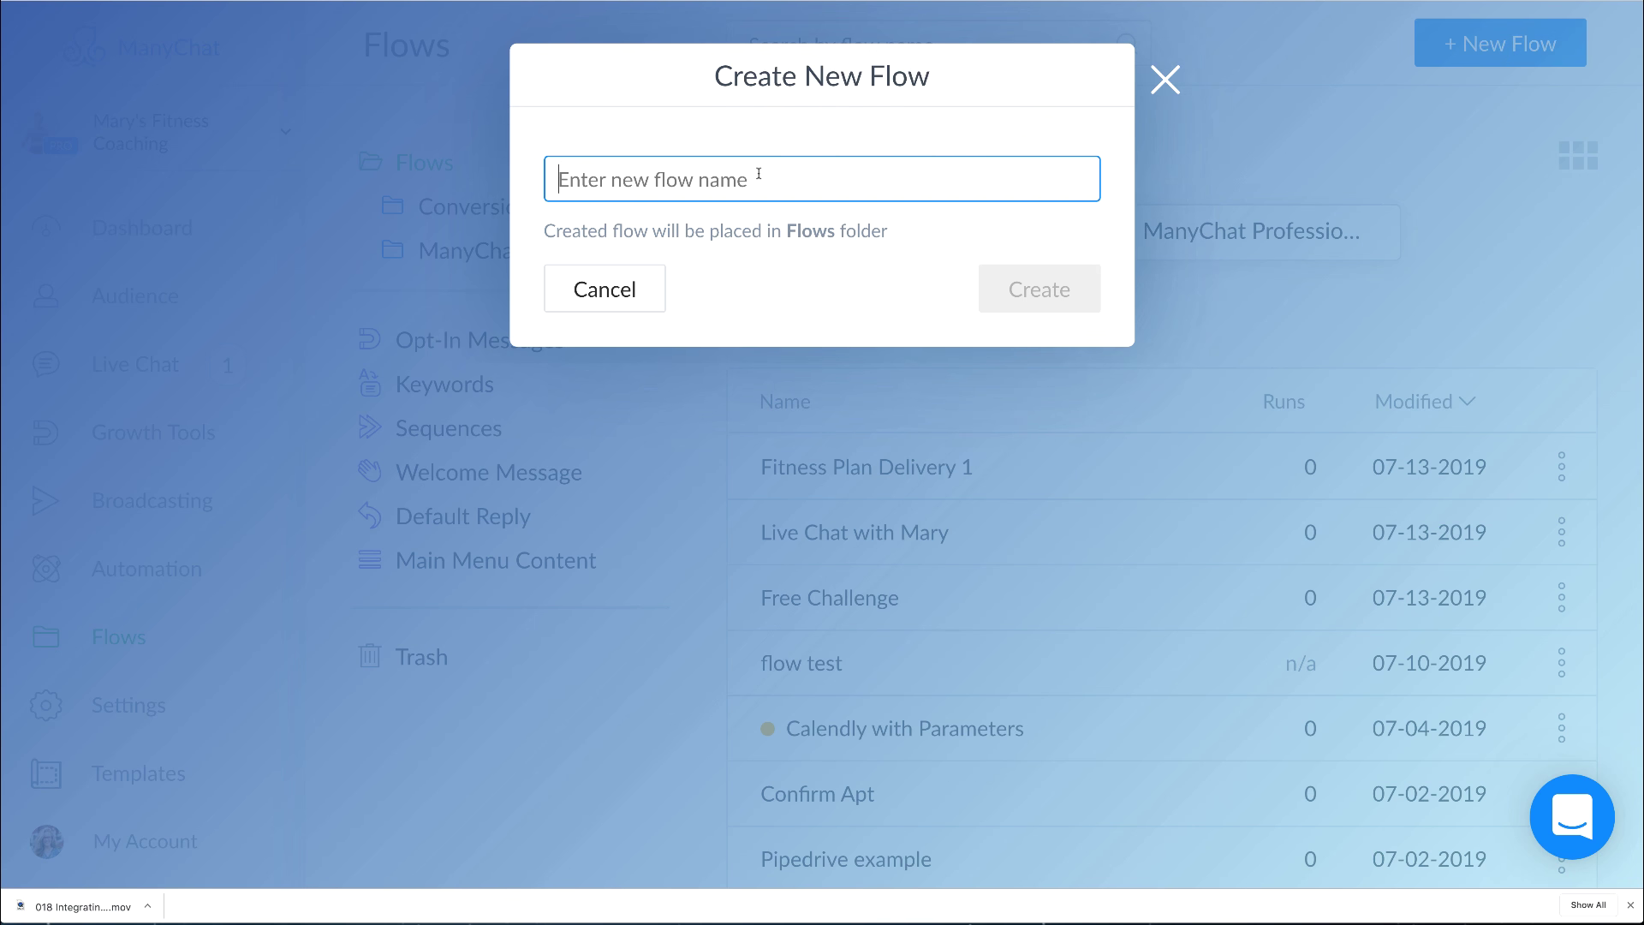
pyautogui.write('Fitness Plan Delivery')
pyautogui.click(1059, 288)
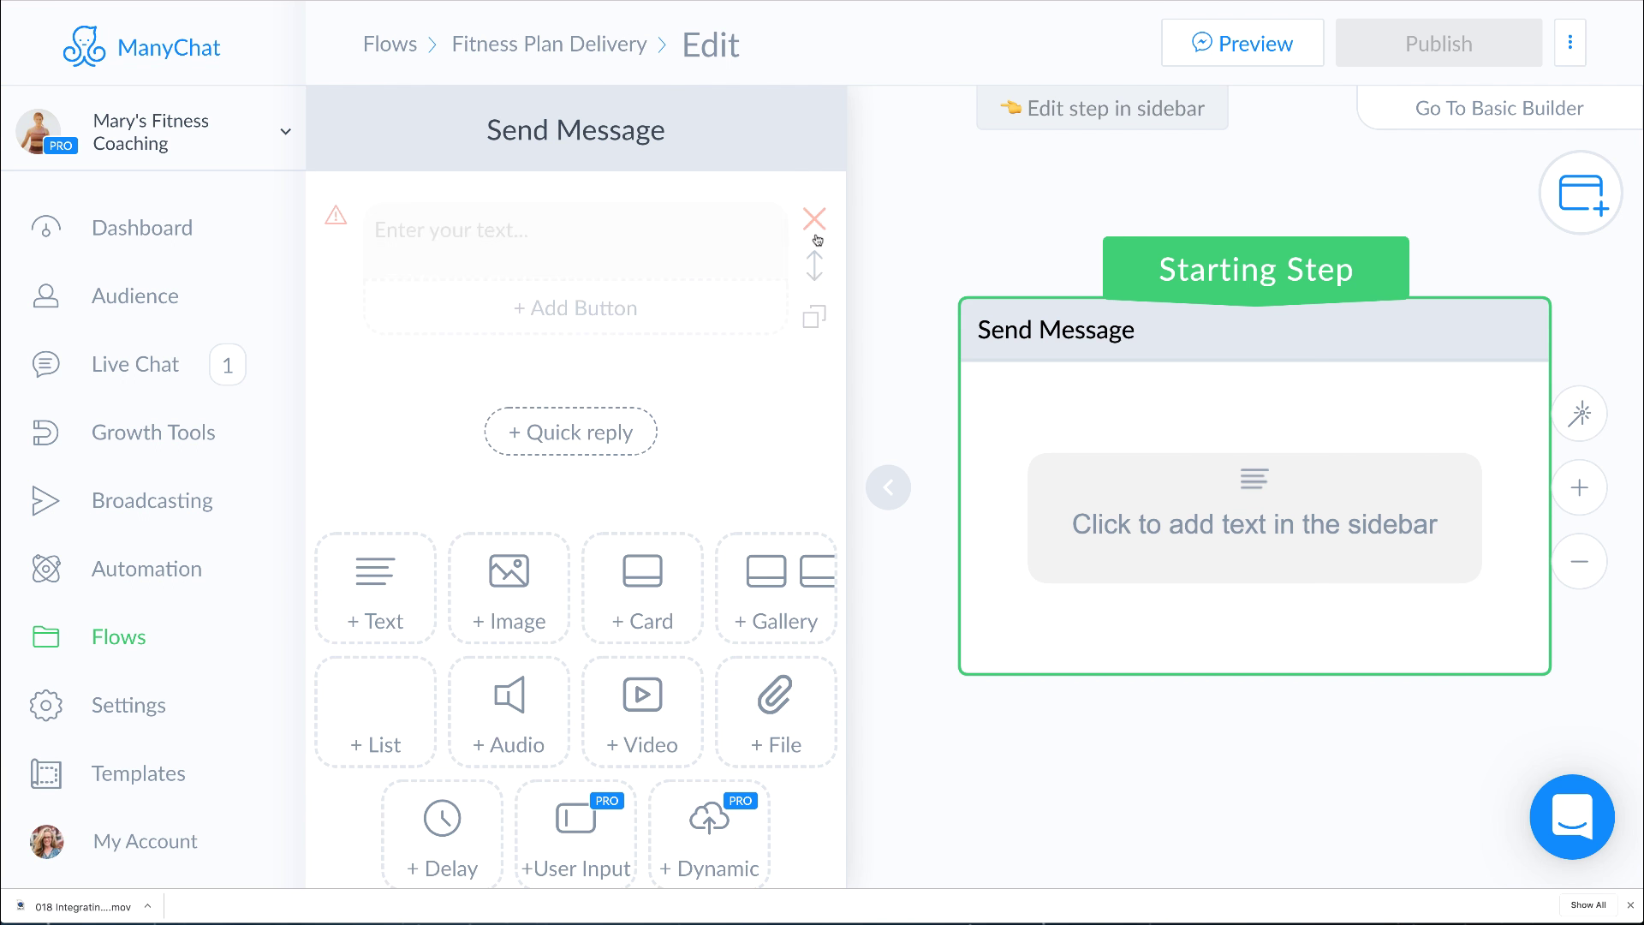
pyautogui.click(815, 230)
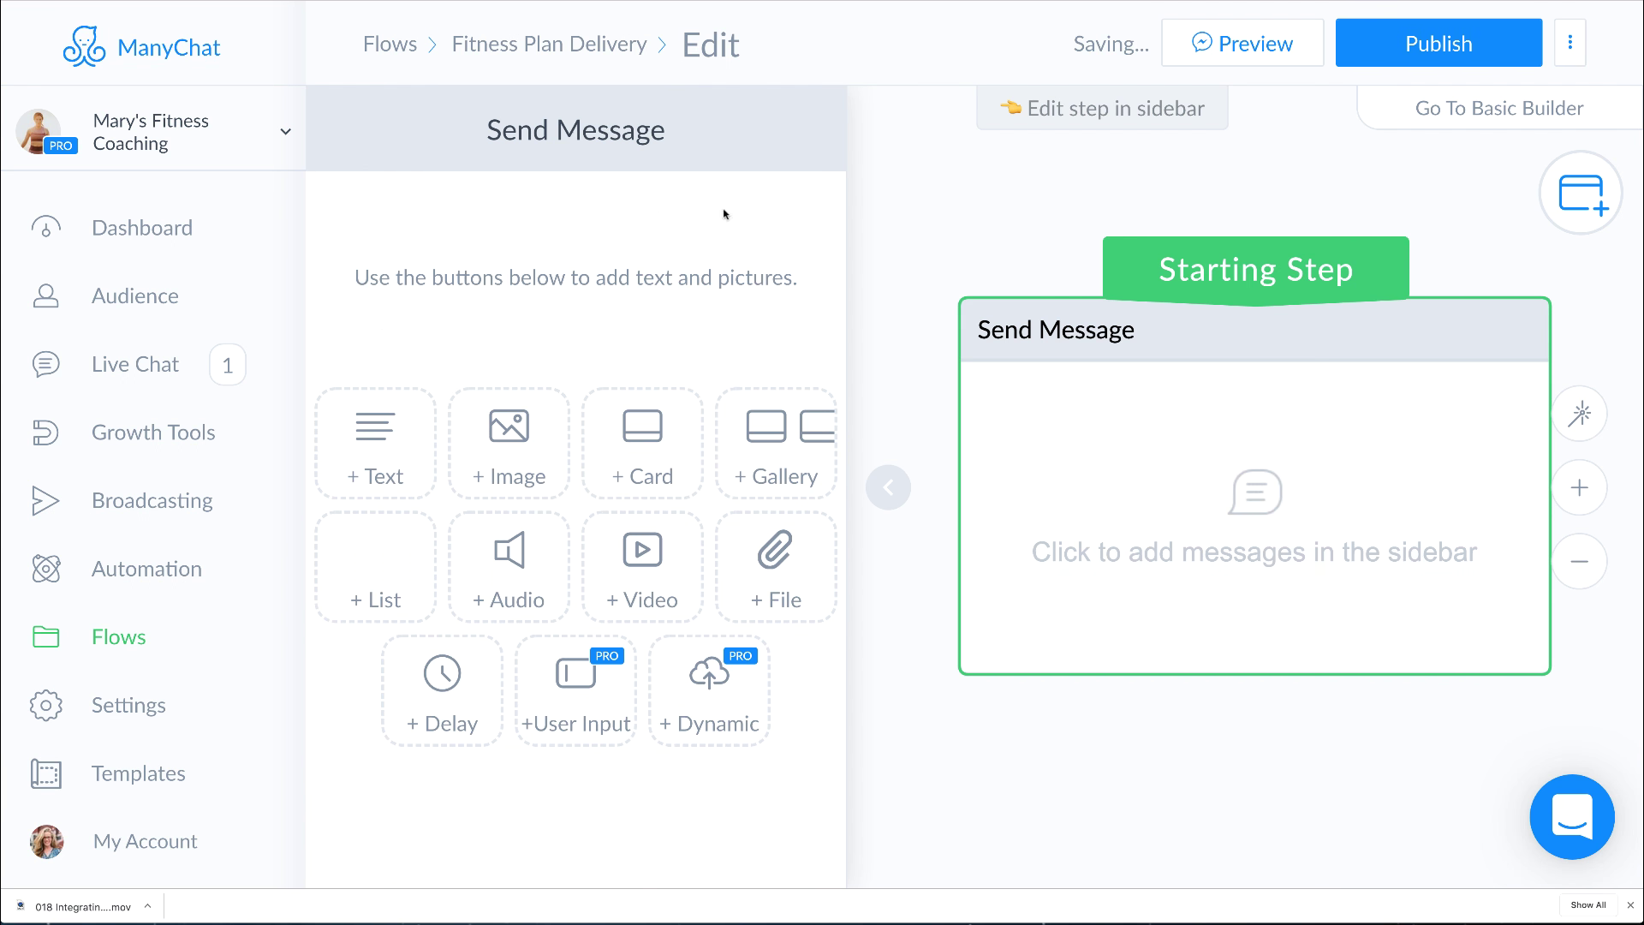
pyautogui.click(575, 715)
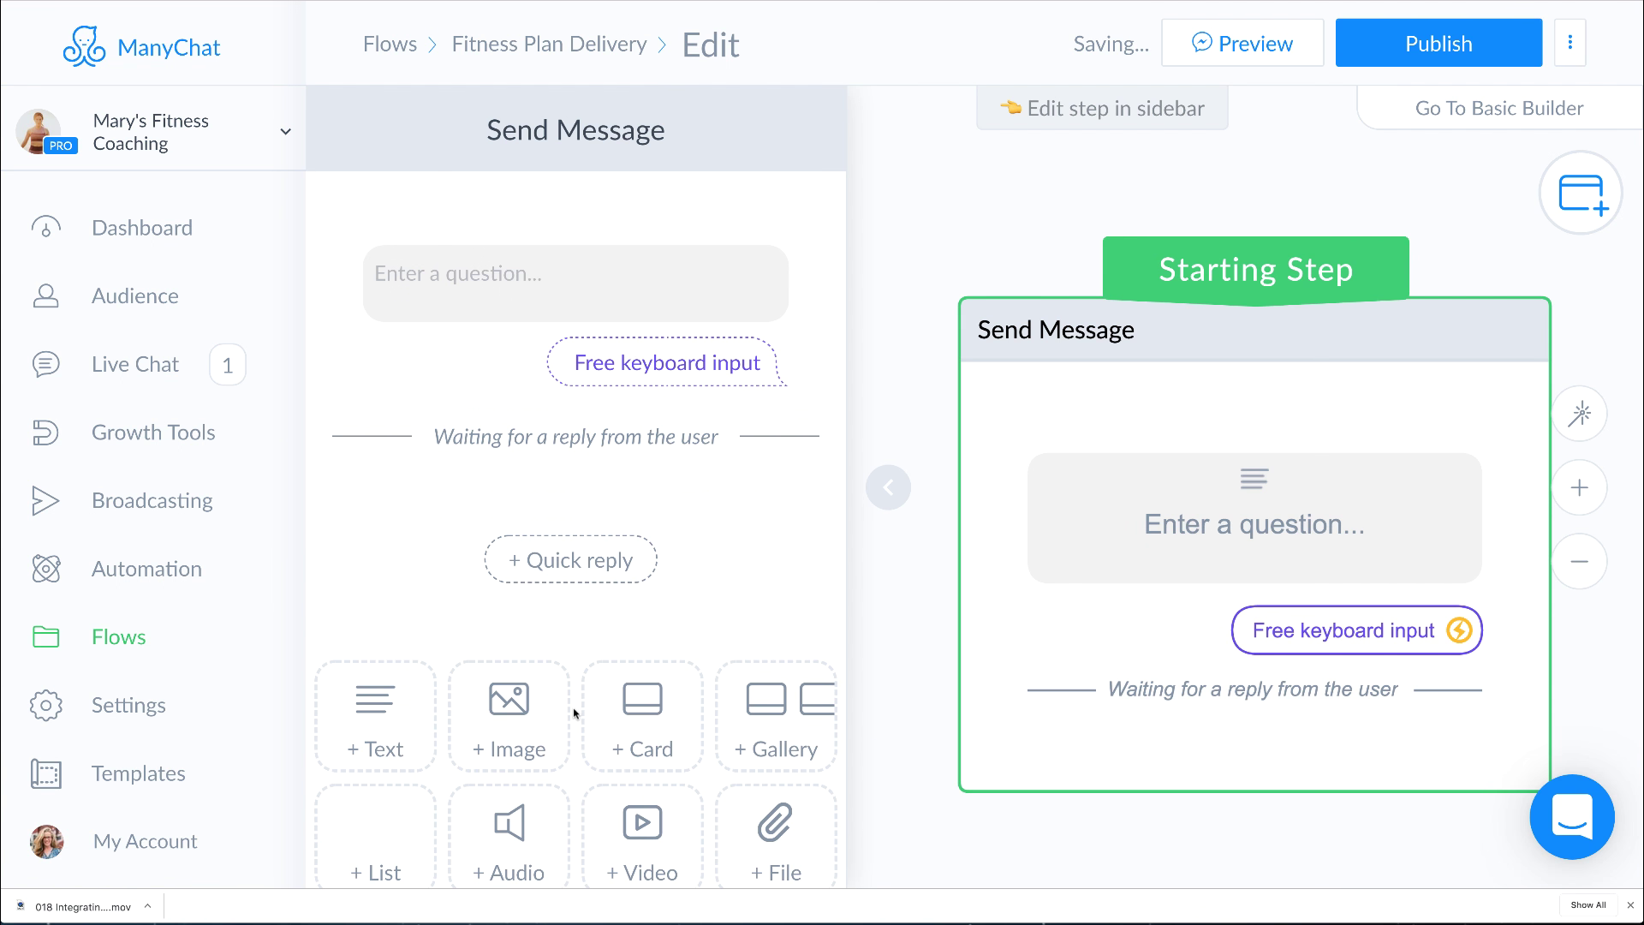
# Type the question asking subscribers to confirm their email or give an alternate for the 5 day fitness plan
pyautogui.click(560, 293)
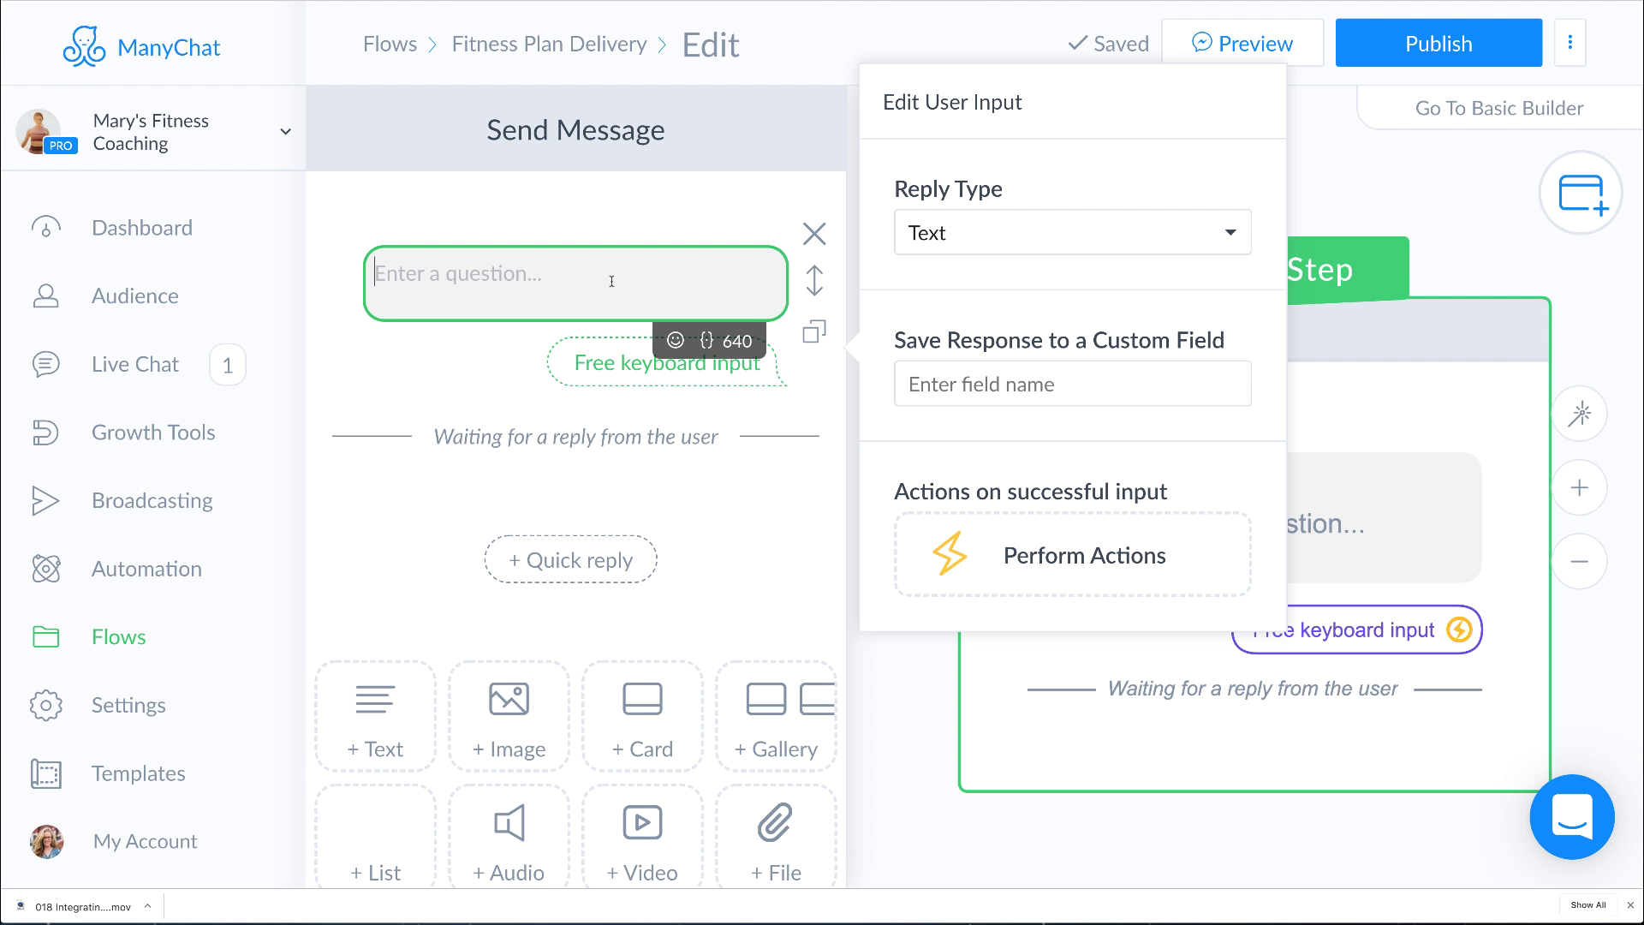
pyautogui.write('Please ')
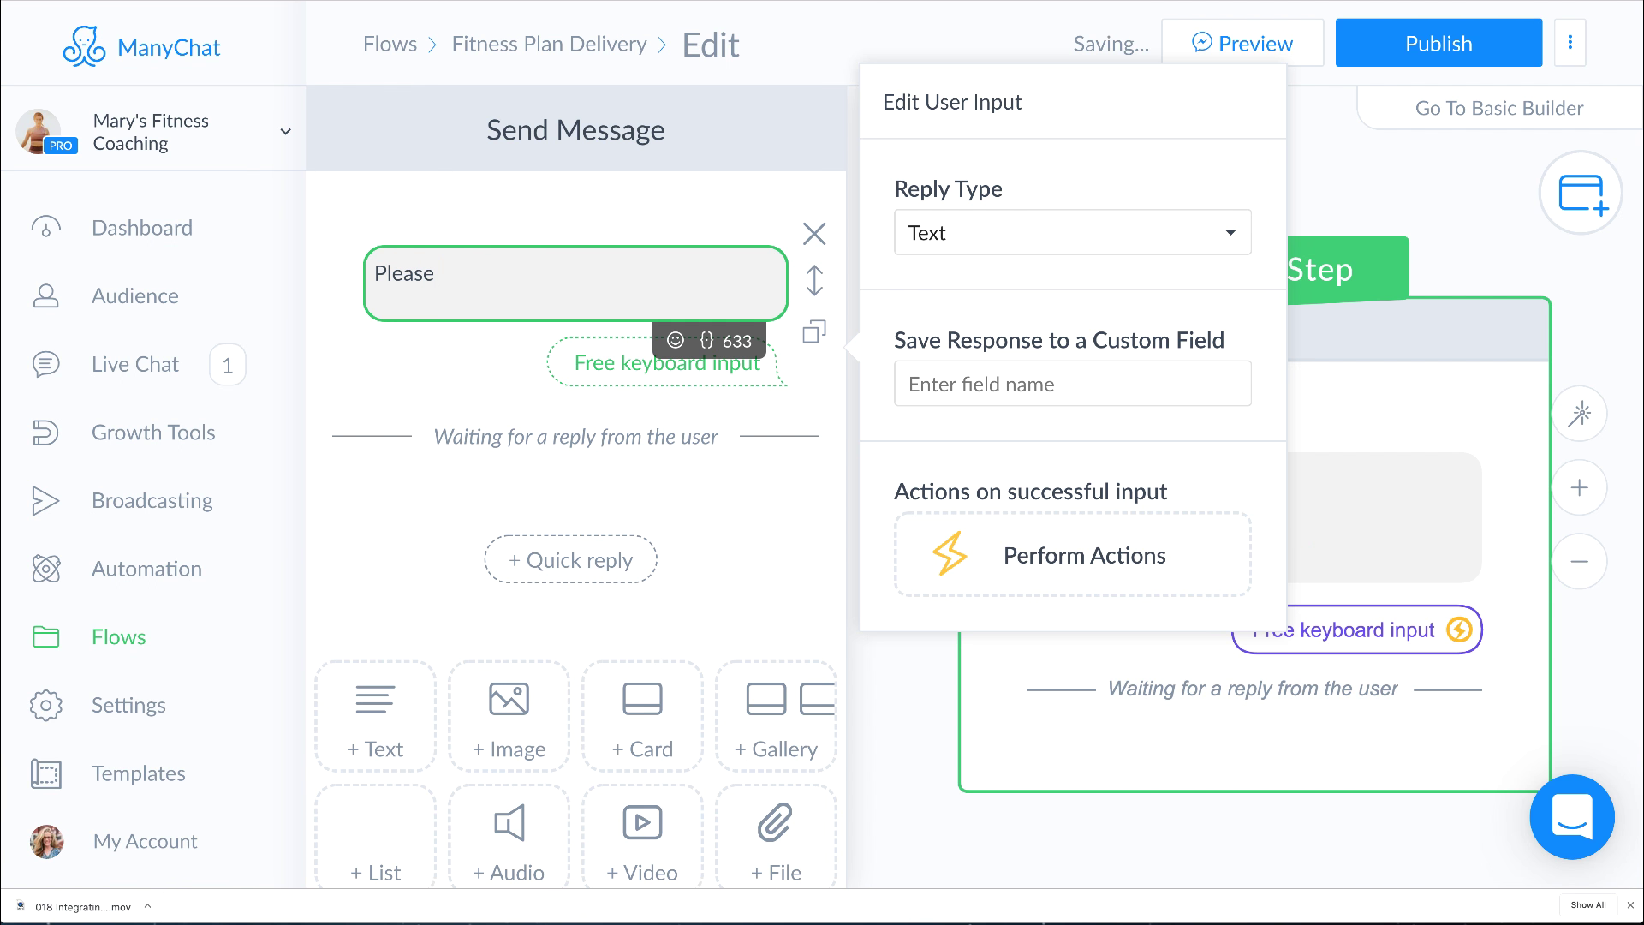
pyautogui.write('click on th')
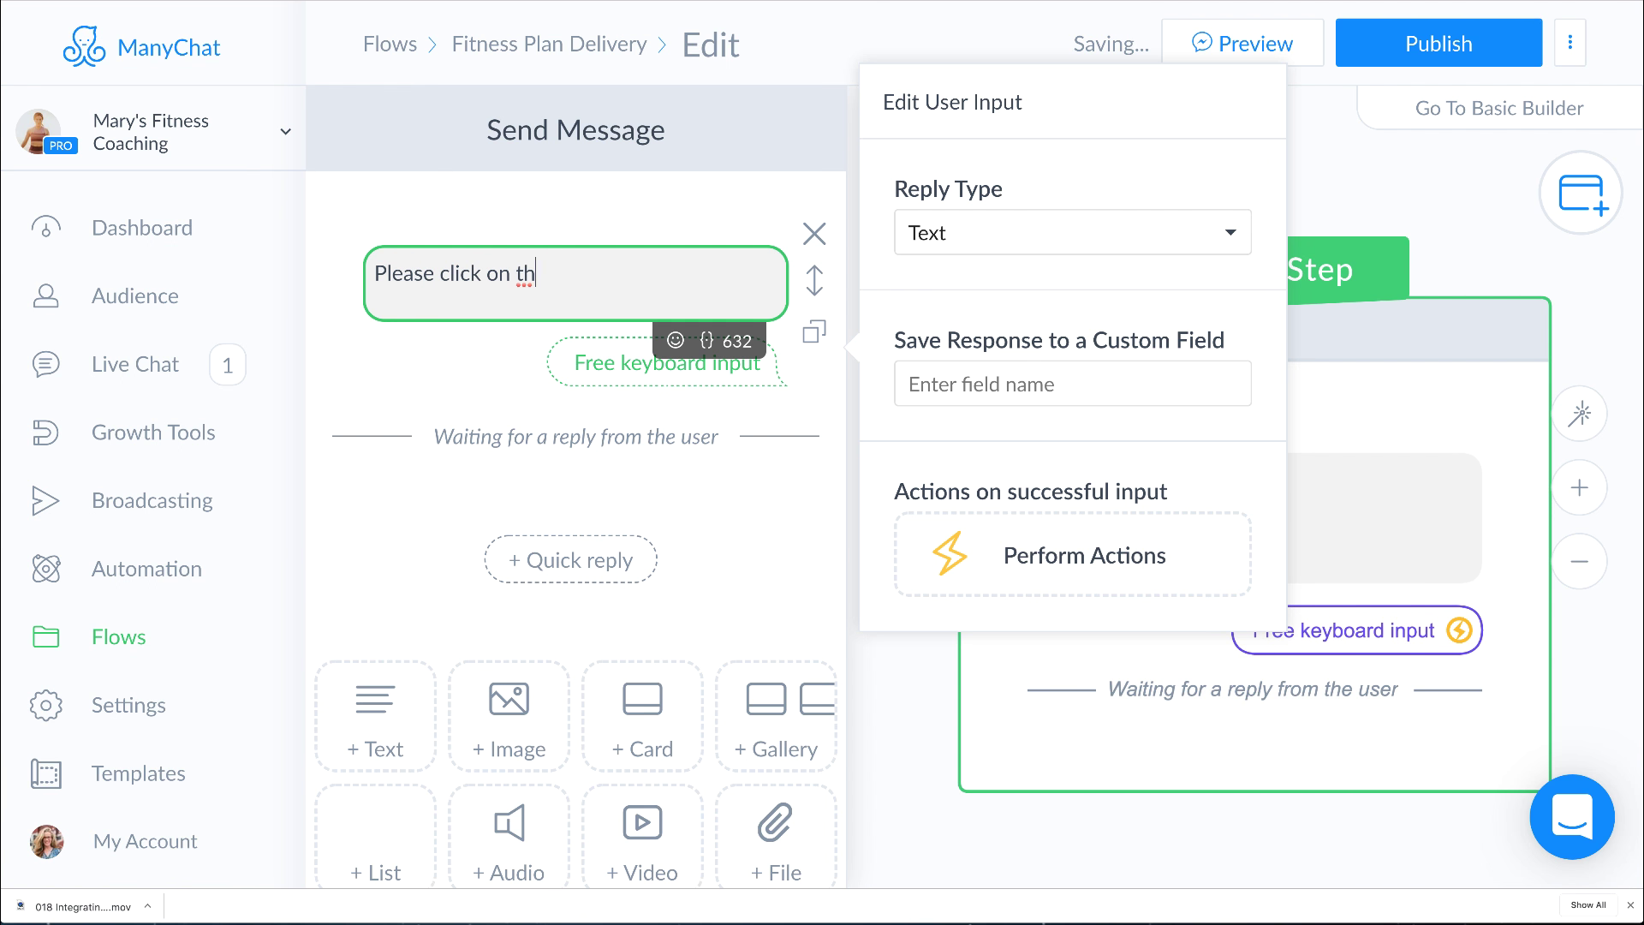
pyautogui.write('e email below to co')
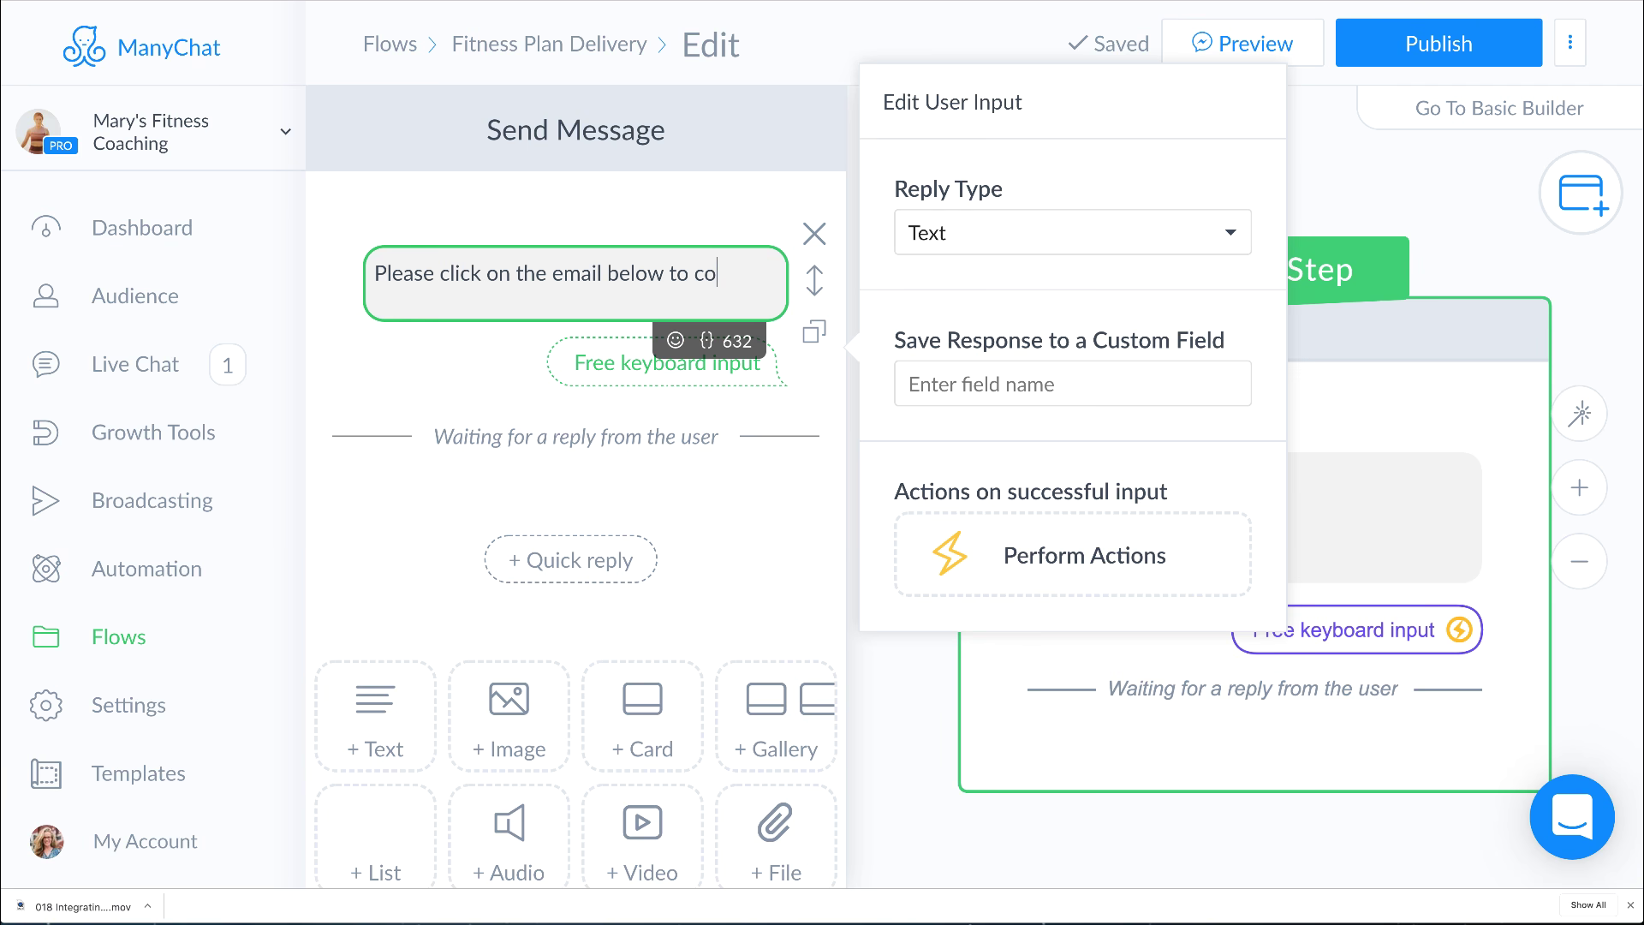
pyautogui.write('nfirm or type a preferred alternate in order to receive instant access to the 5 day fitness plan.')
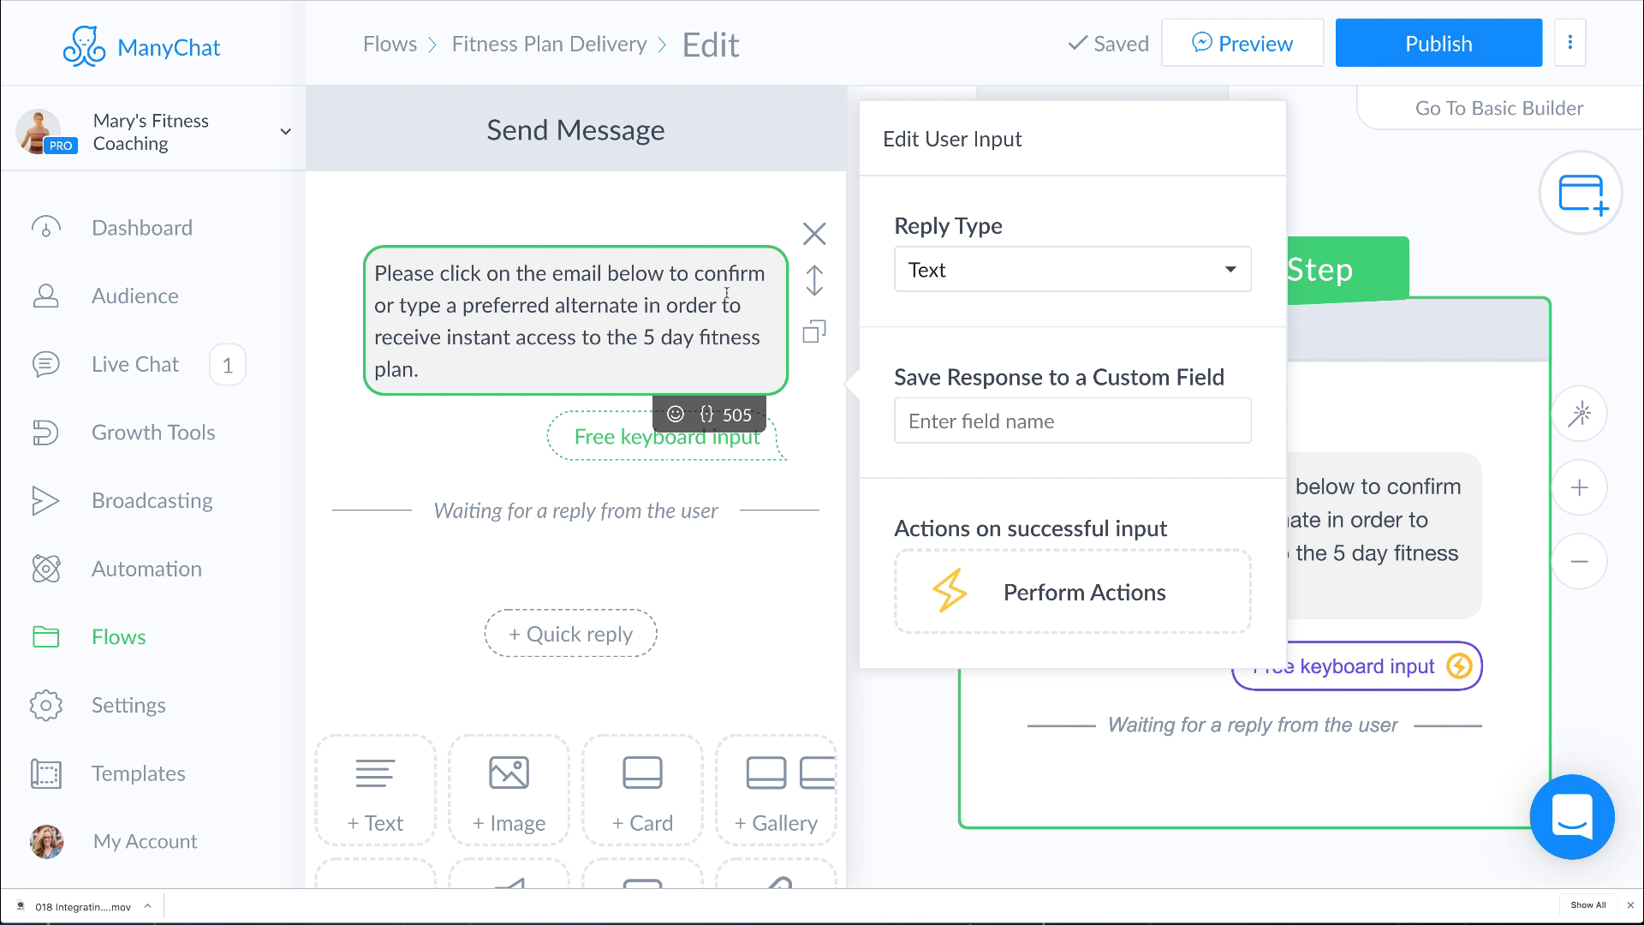
# Set the reply type to Email and select the retry message text
pyautogui.click(1019, 260)
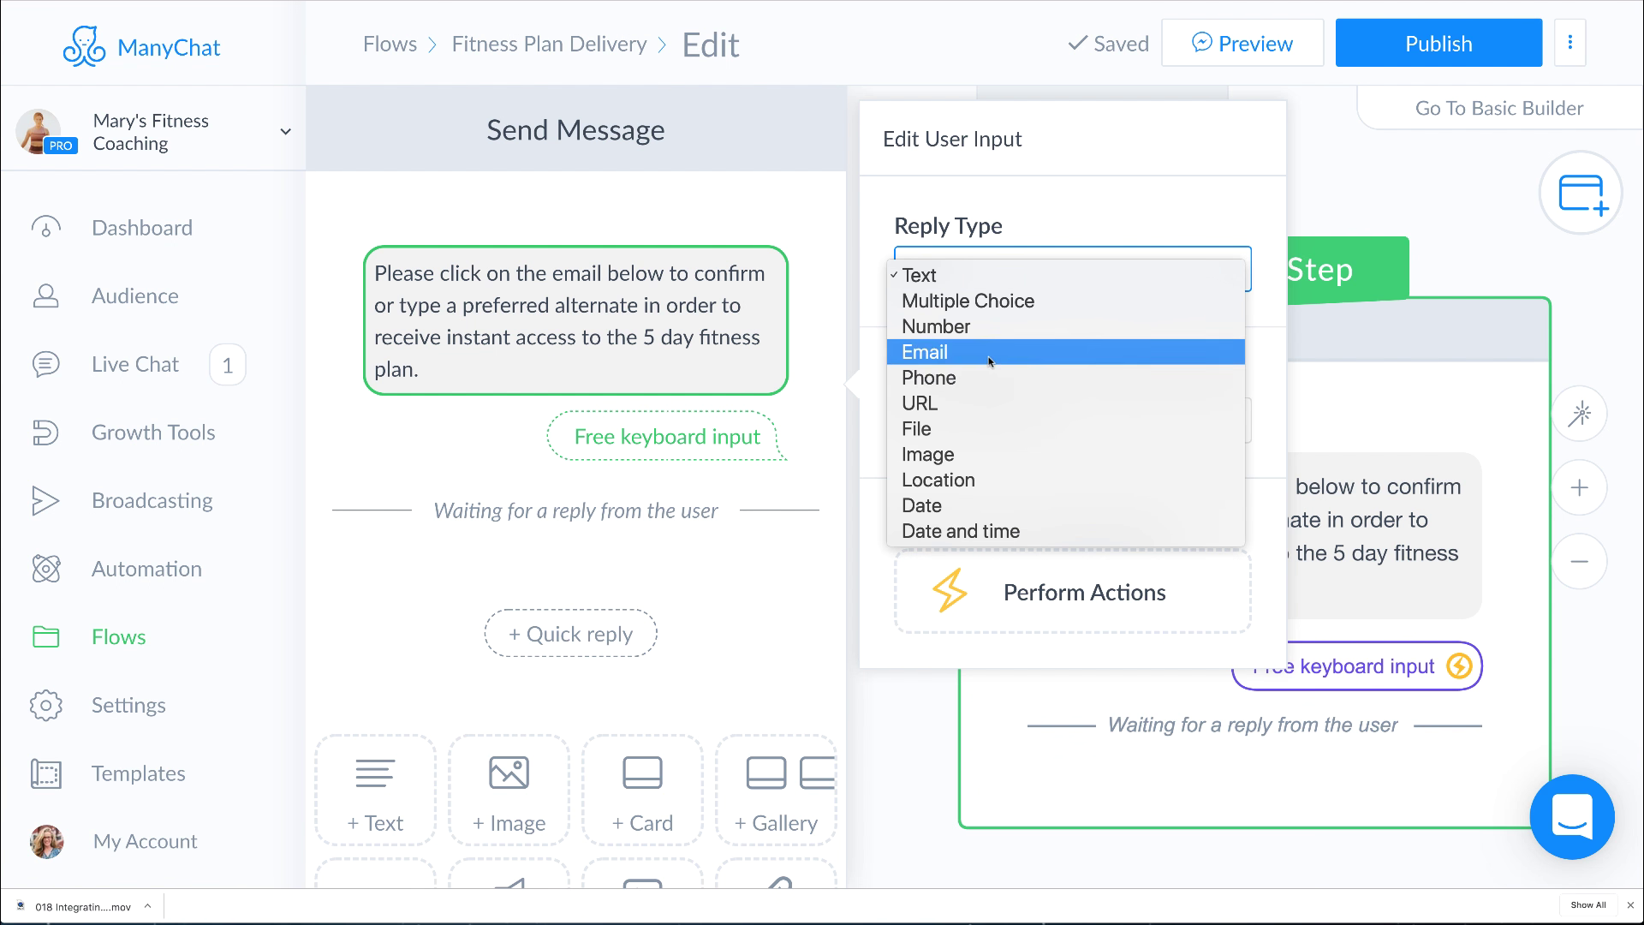
pyautogui.click(985, 351)
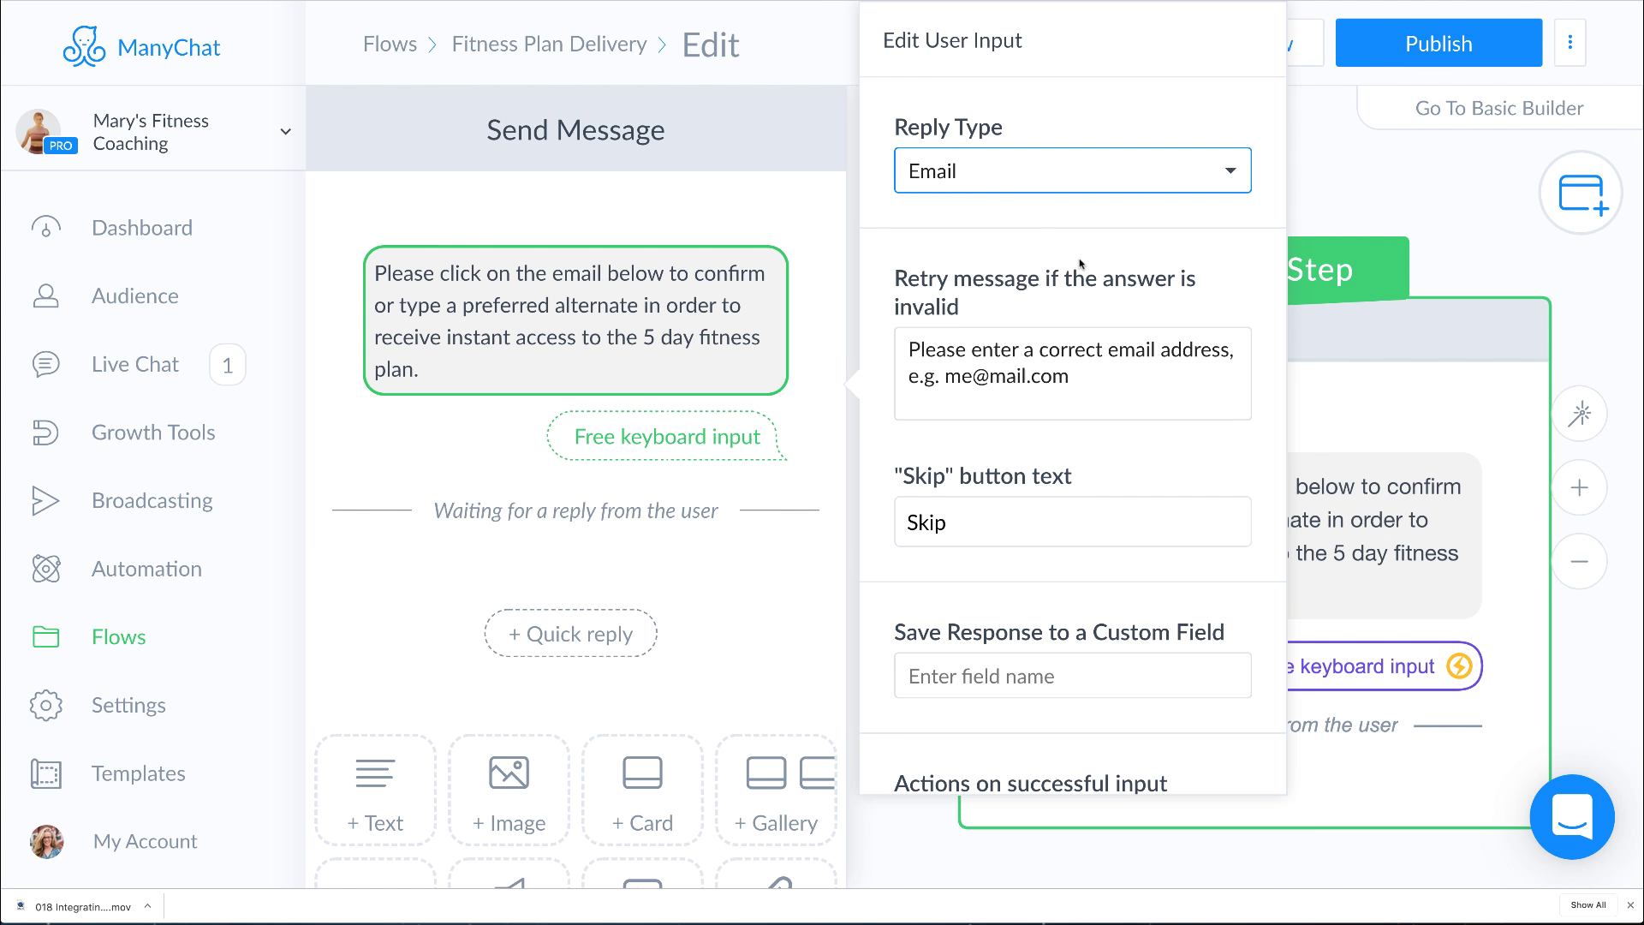
pyautogui.click(1034, 183)
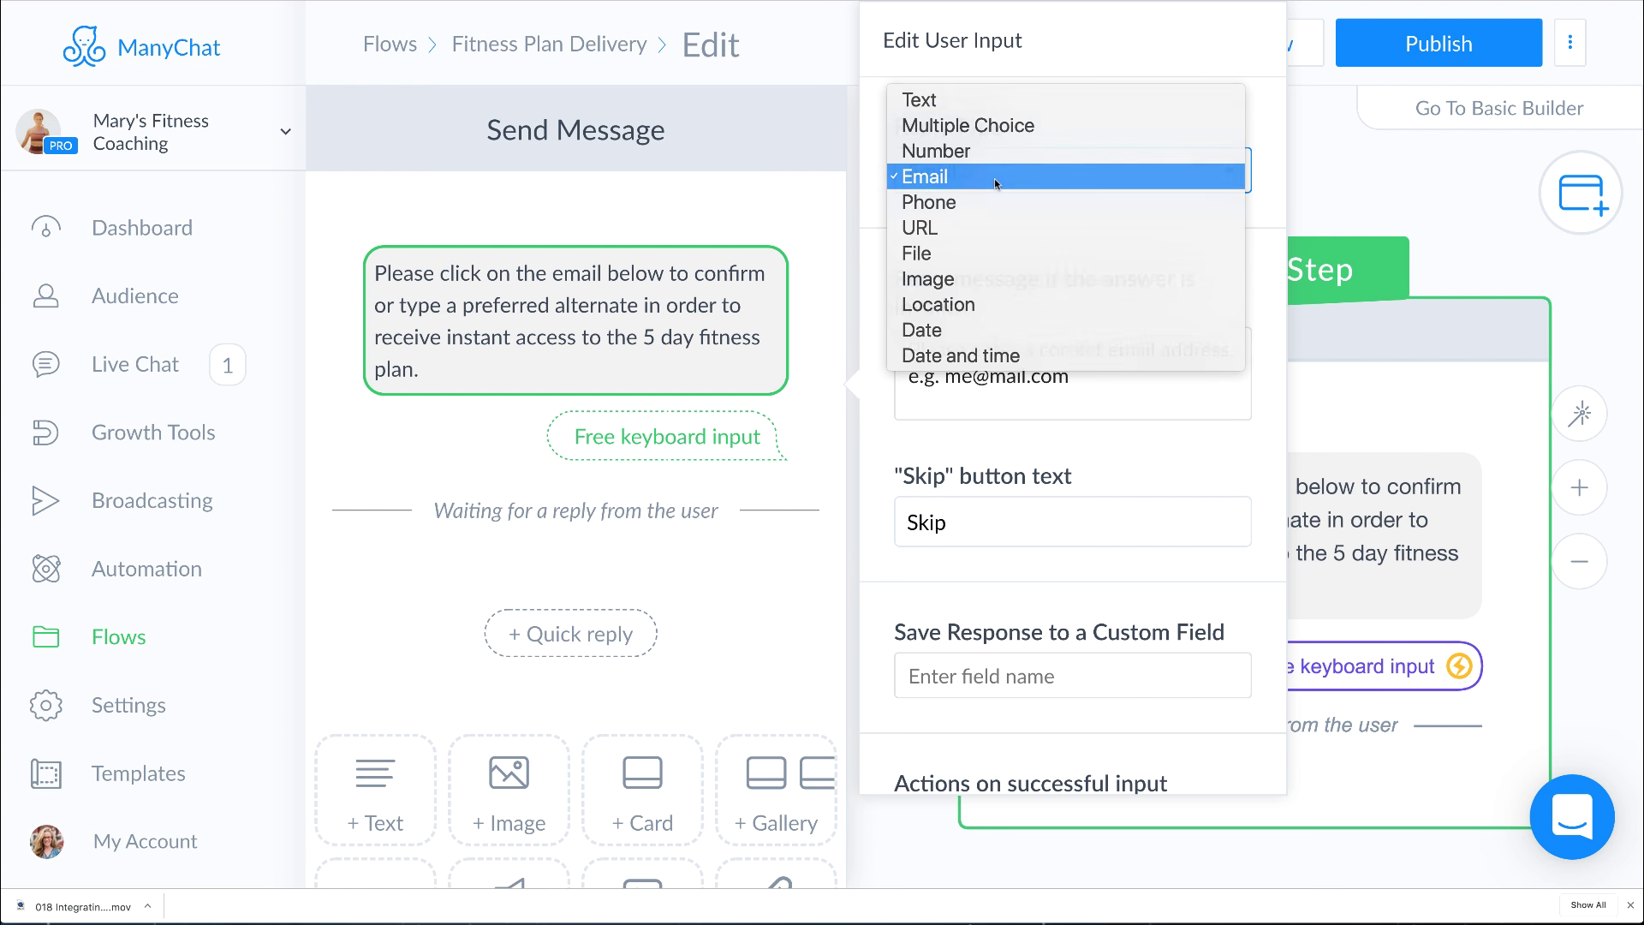
pyautogui.click(997, 183)
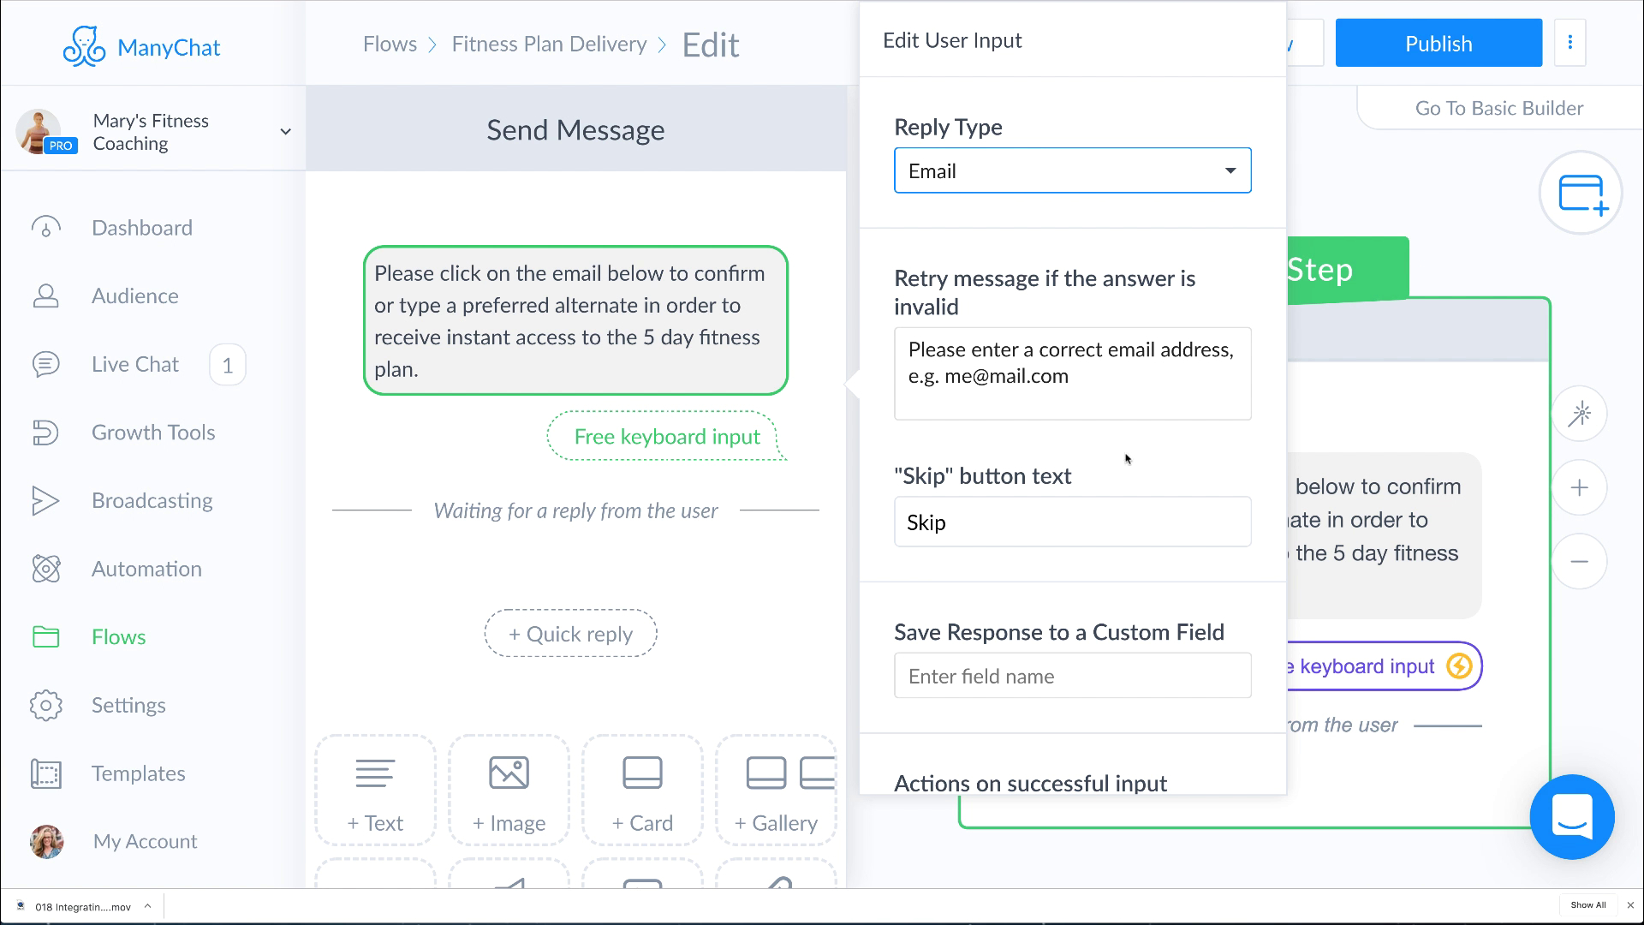
pyautogui.moveTo(1071, 384); pyautogui.dragTo(825, 321)
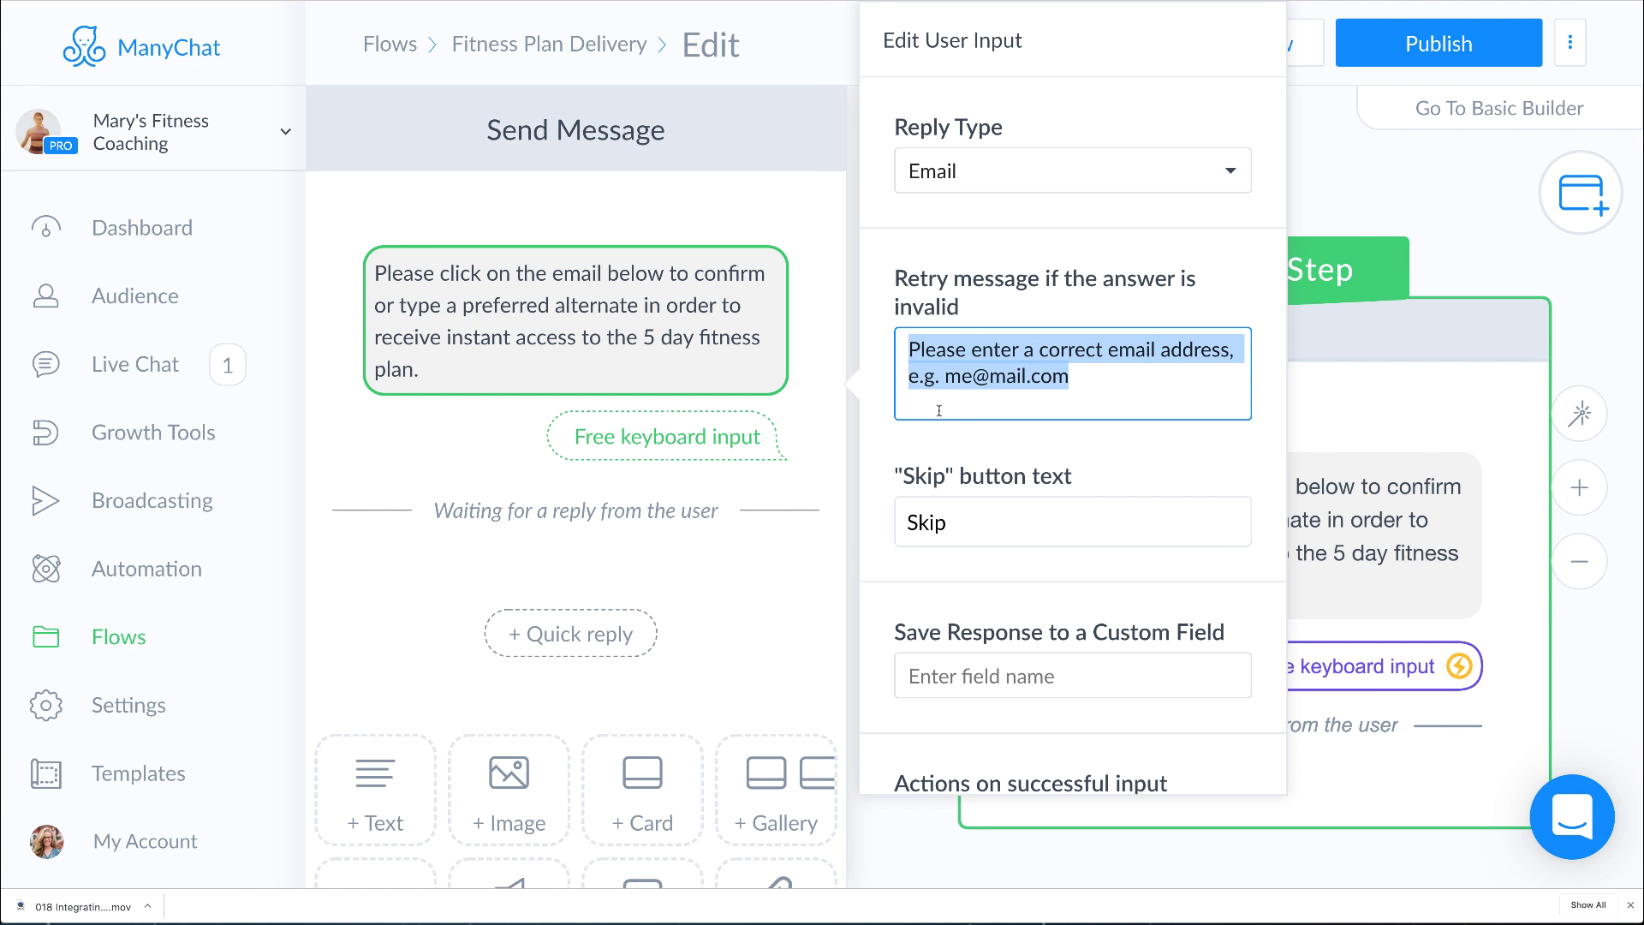
# Clear the 'Skip' button text so the question has no skip option
pyautogui.click(982, 513)
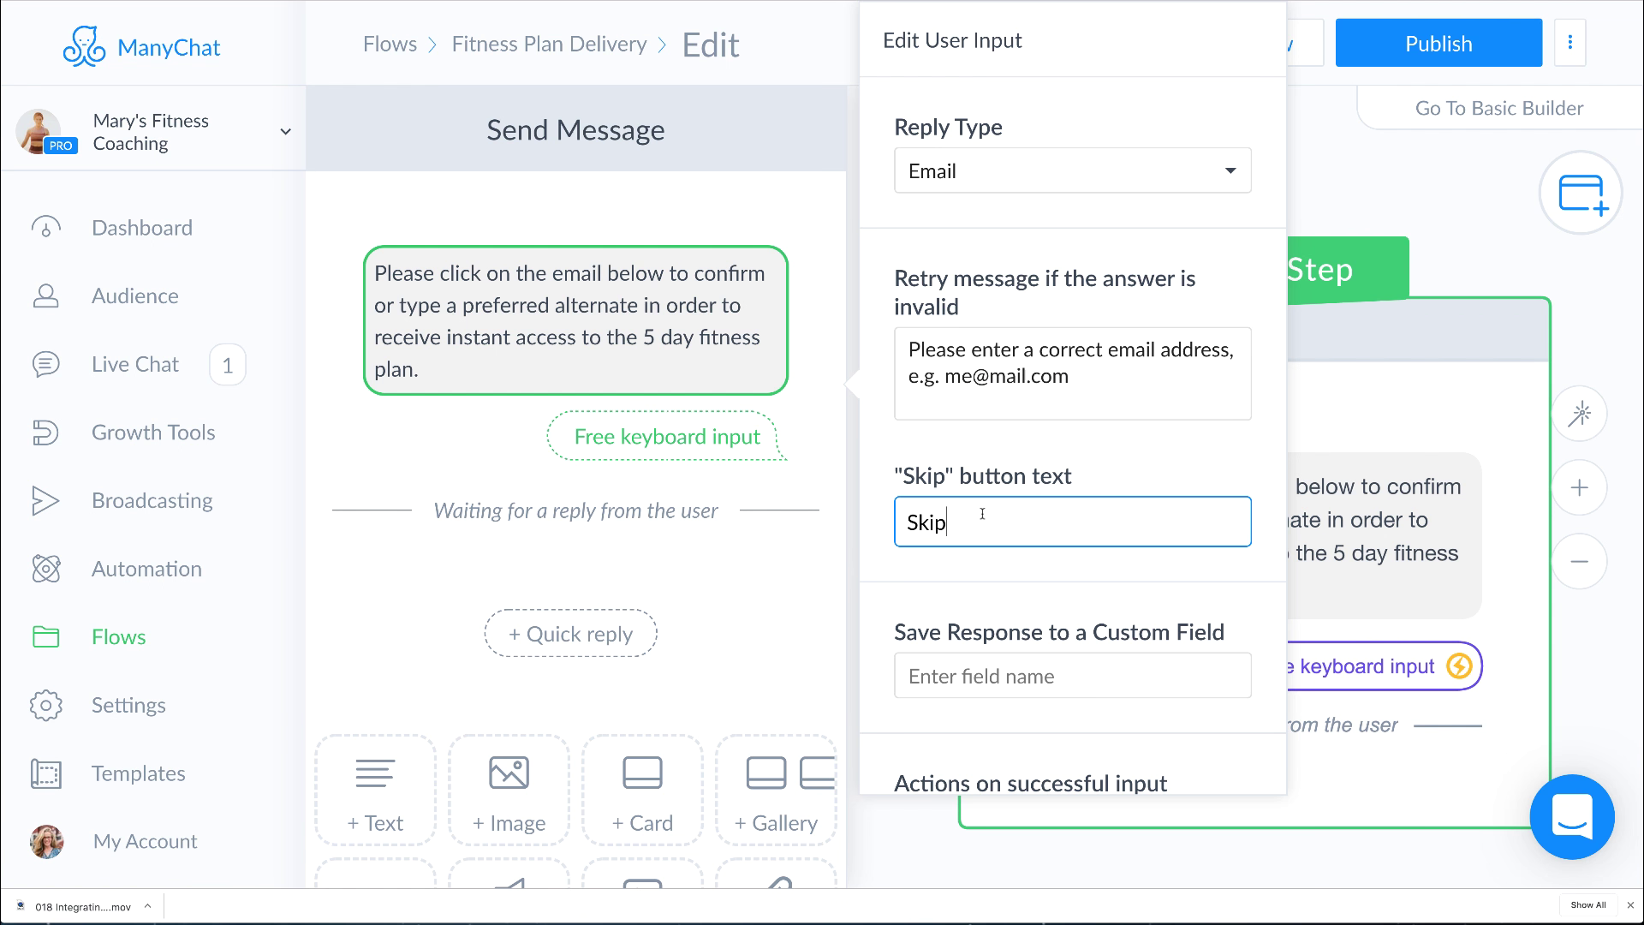
pyautogui.doubleClick(983, 513)
pyautogui.press('BackSpace')
pyautogui.scroll(-2, 941, 580)
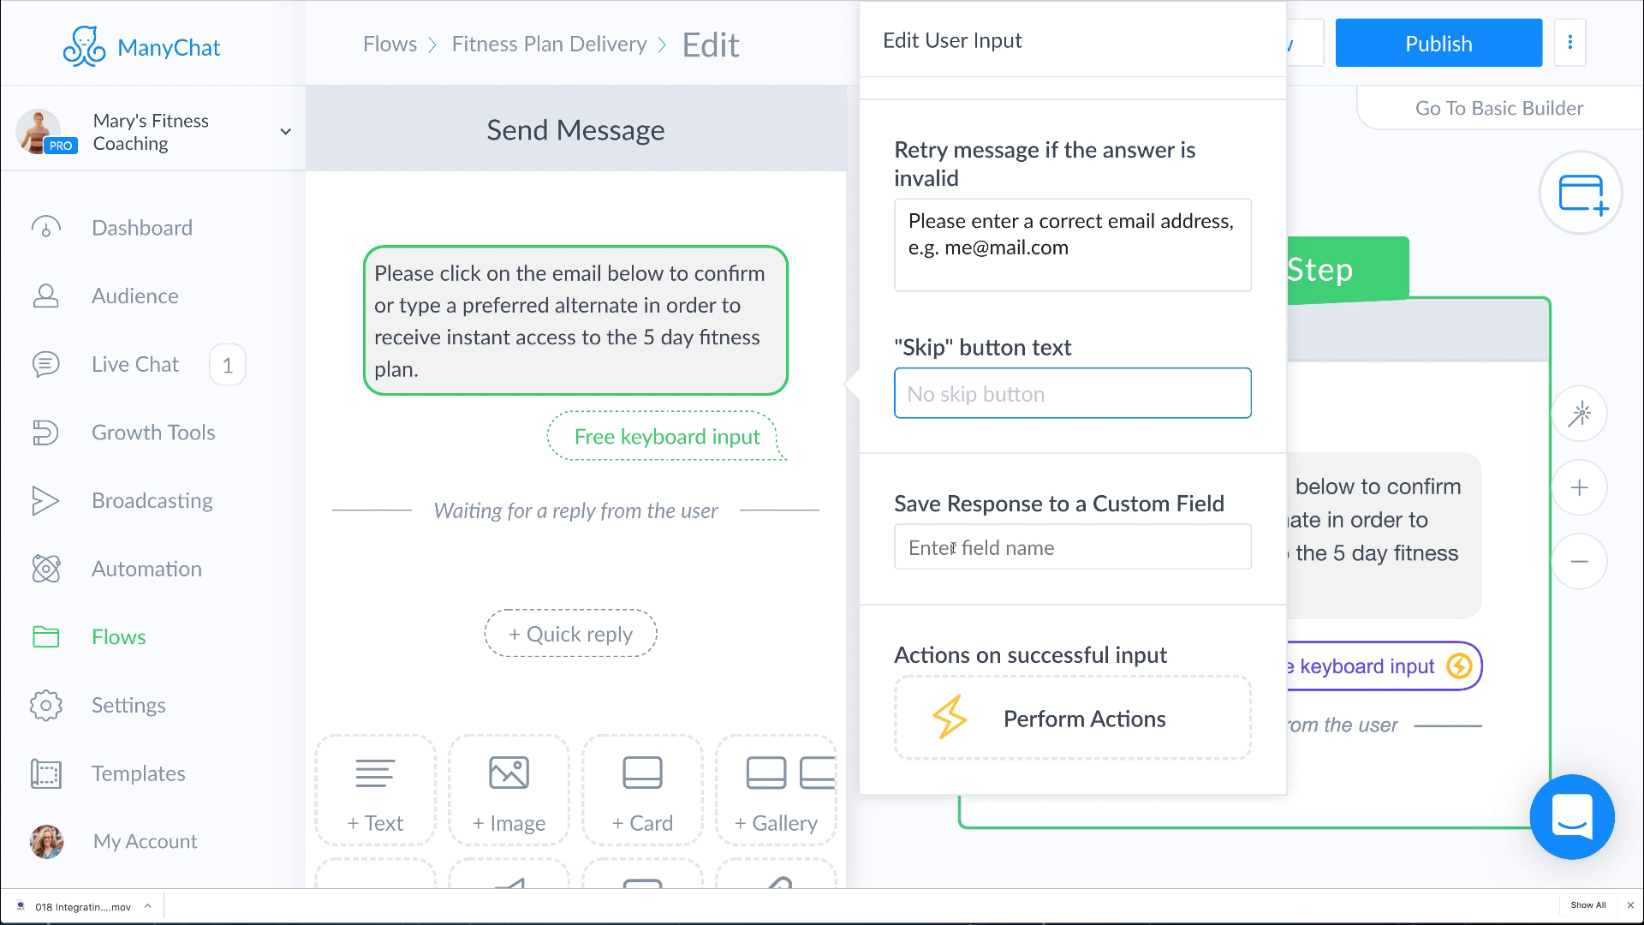
# Pick user_email, then replace it with the typed custom field name 'Email_addres'
pyautogui.click(953, 549)
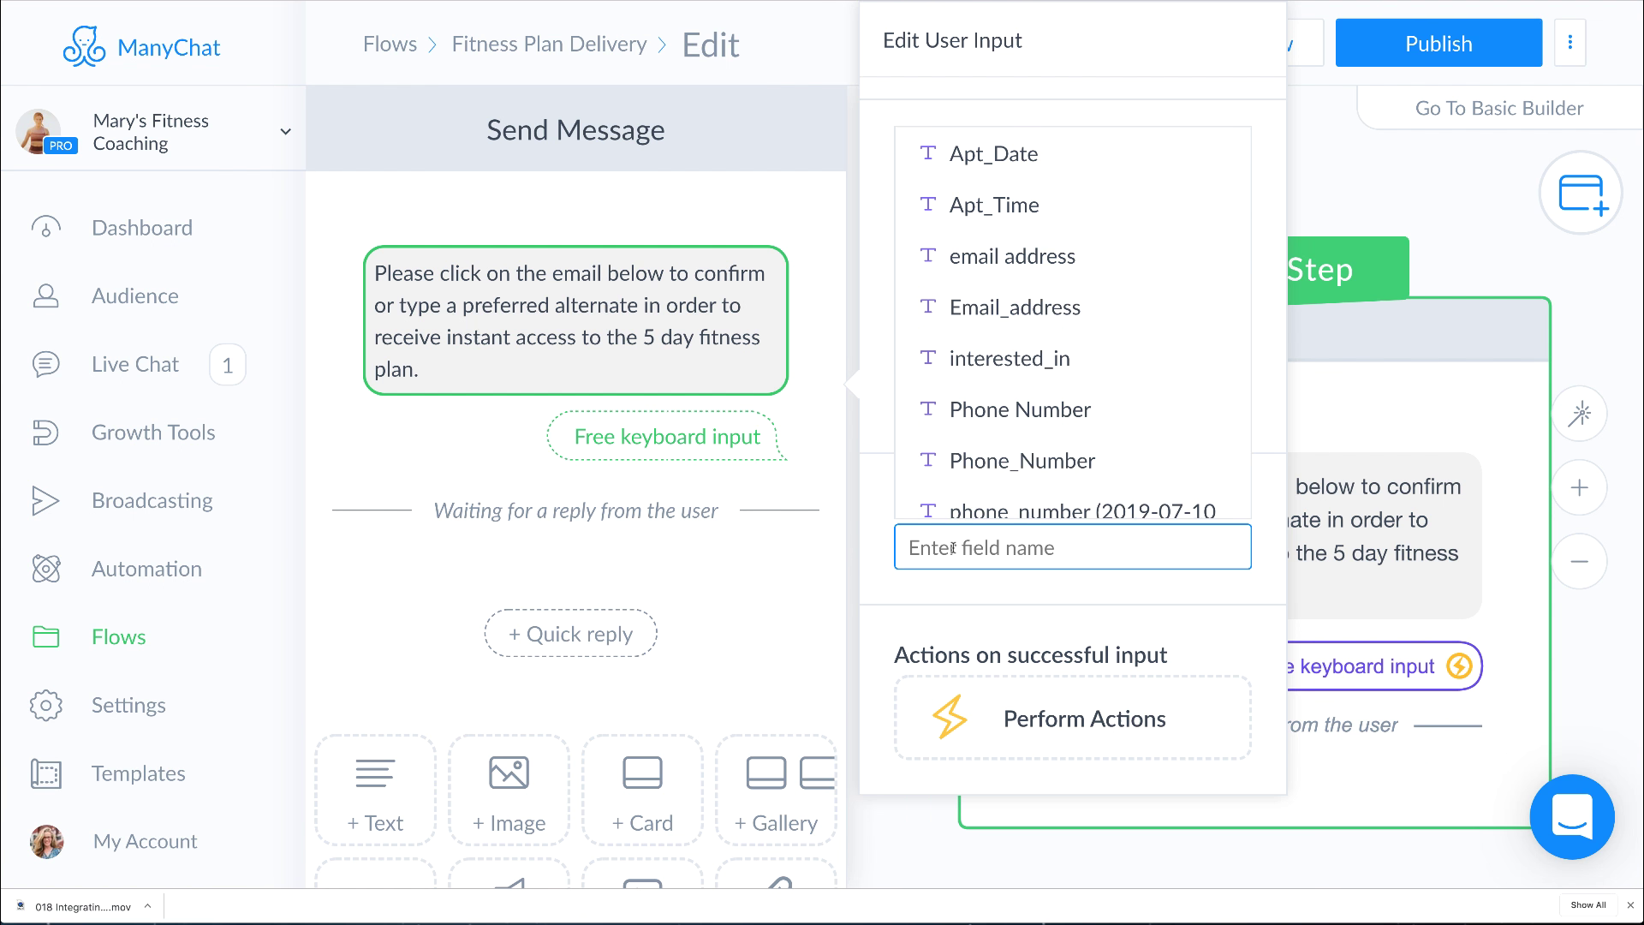
pyautogui.scroll(-2, 1044, 321)
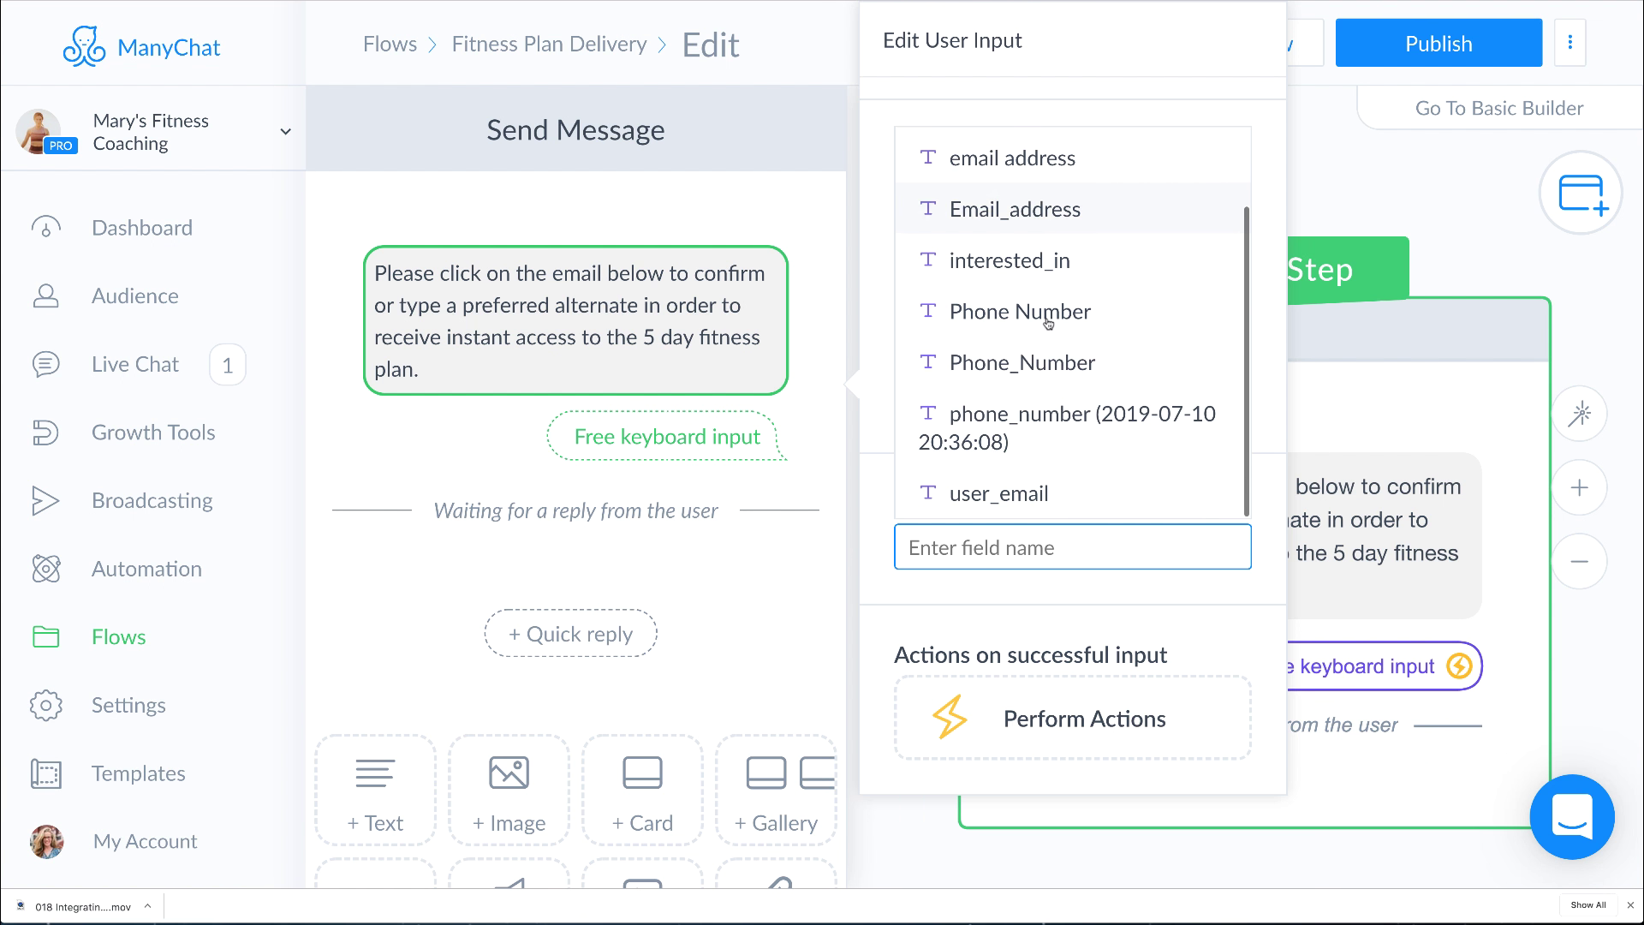
pyautogui.click(1034, 493)
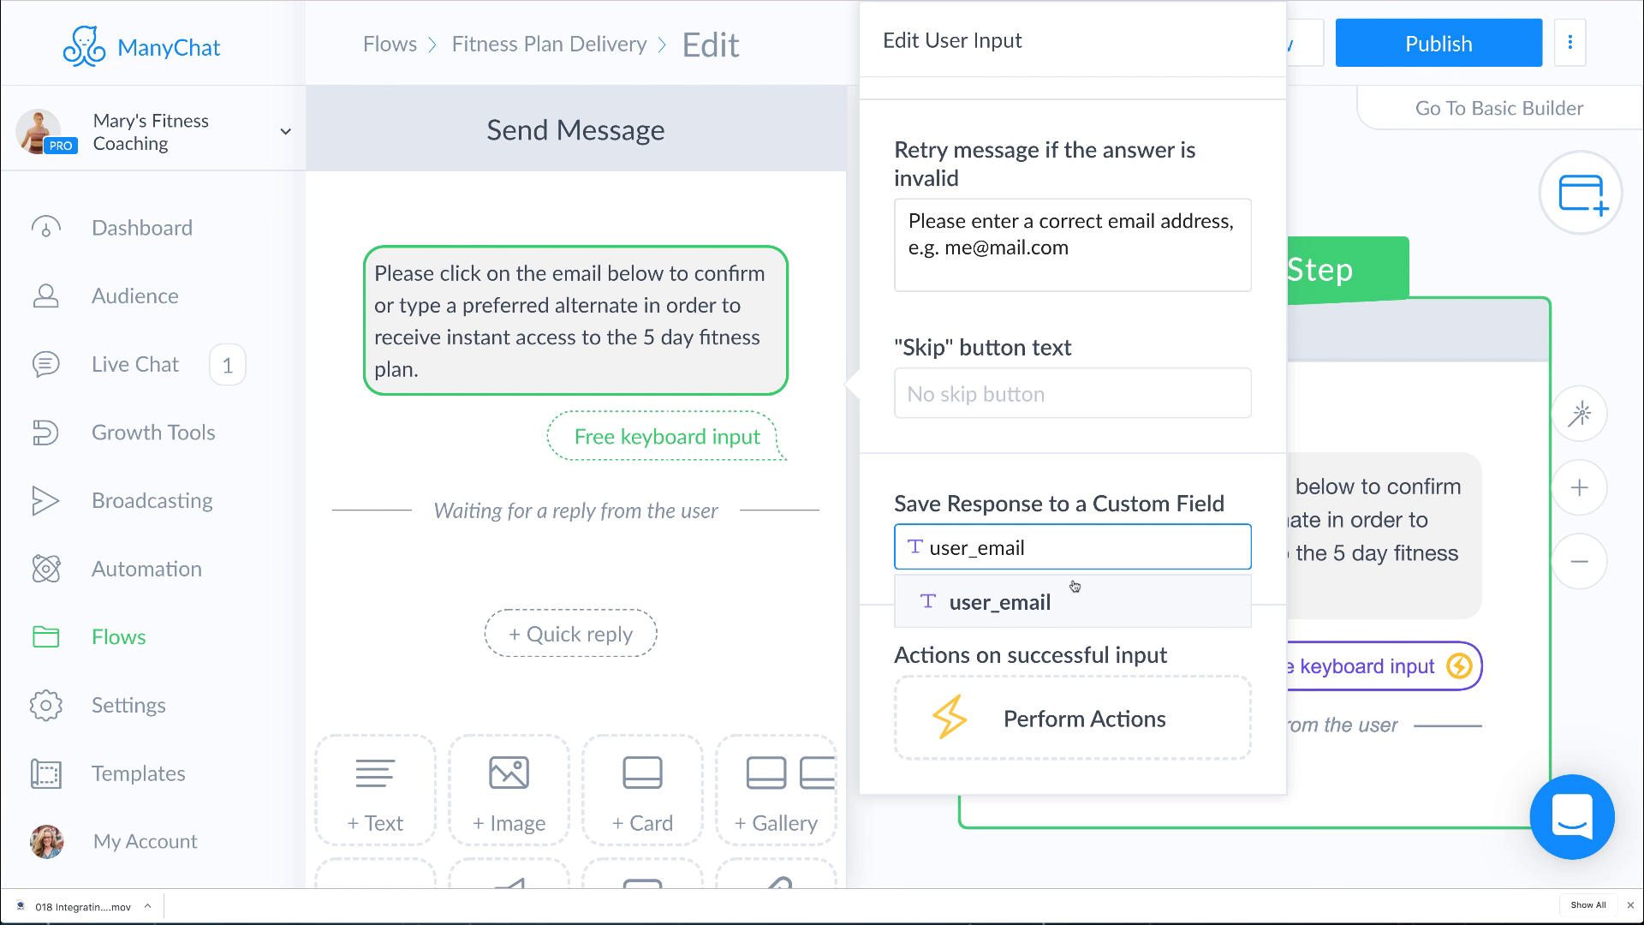
pyautogui.click(886, 532)
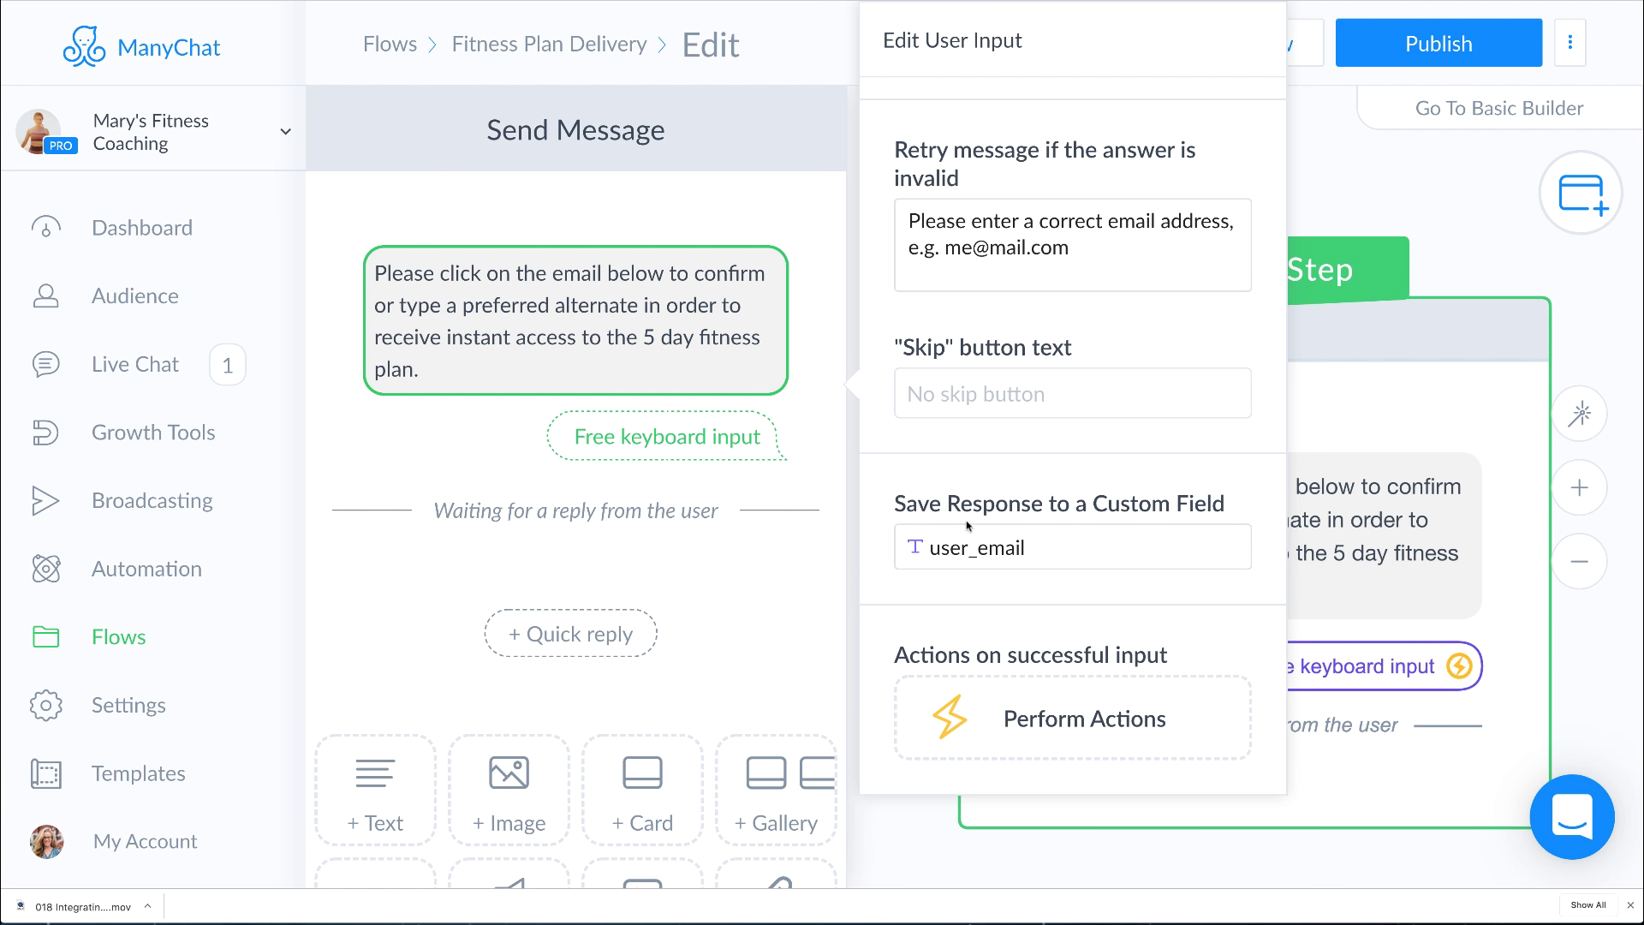
pyautogui.click(980, 548)
pyautogui.press('BackSpace')
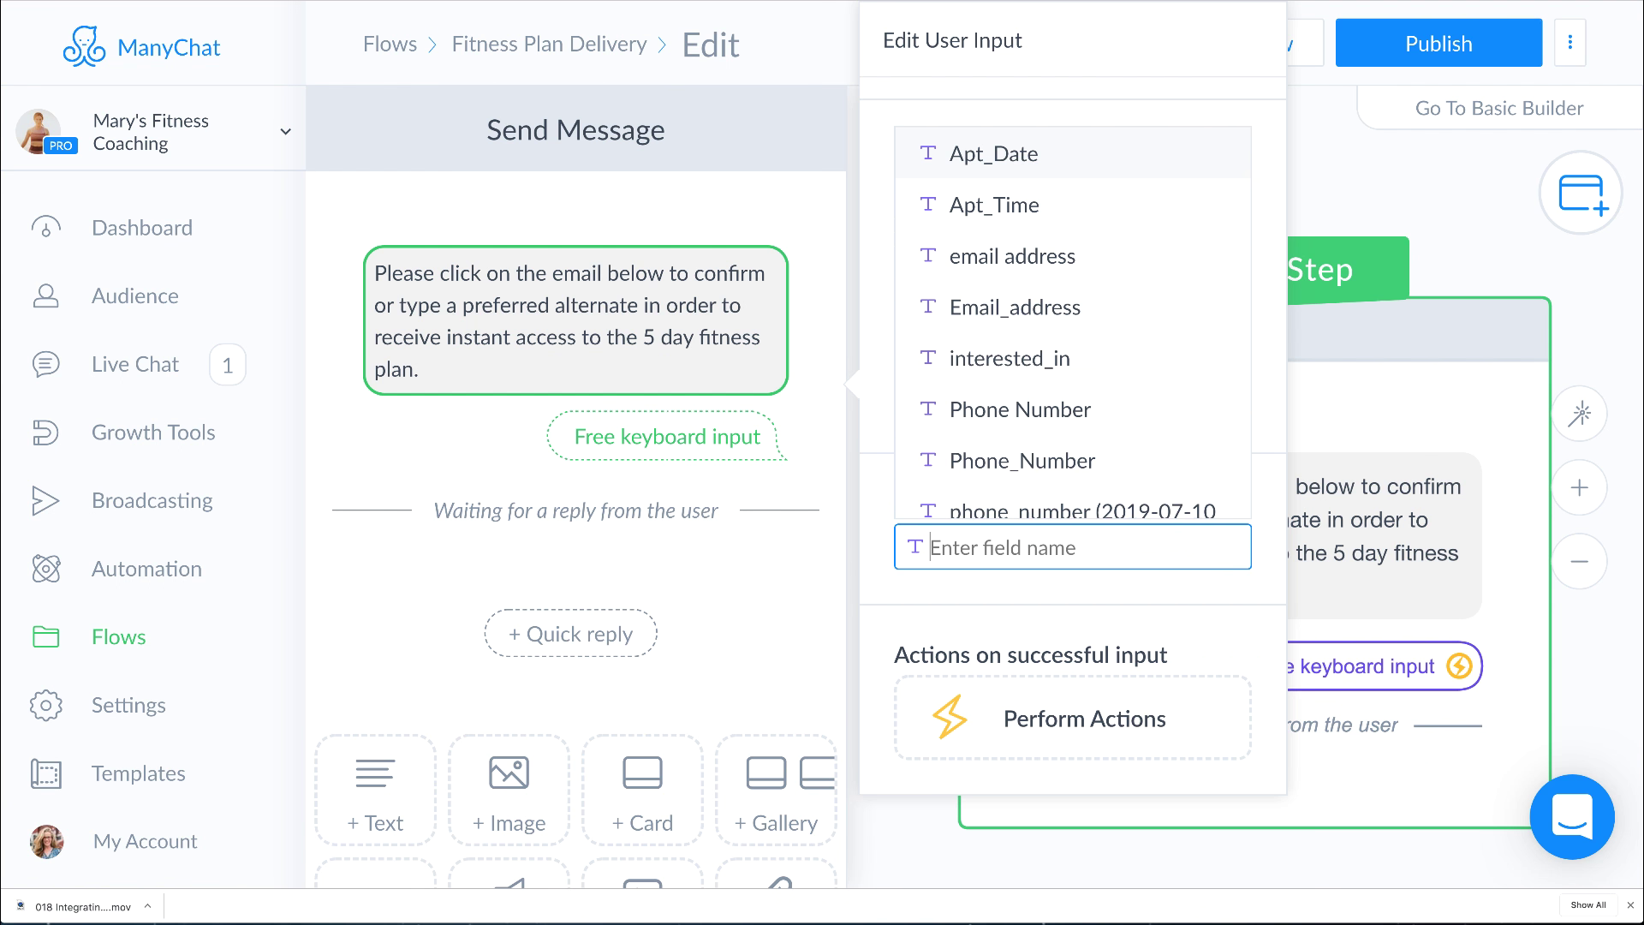
pyautogui.write('Email')
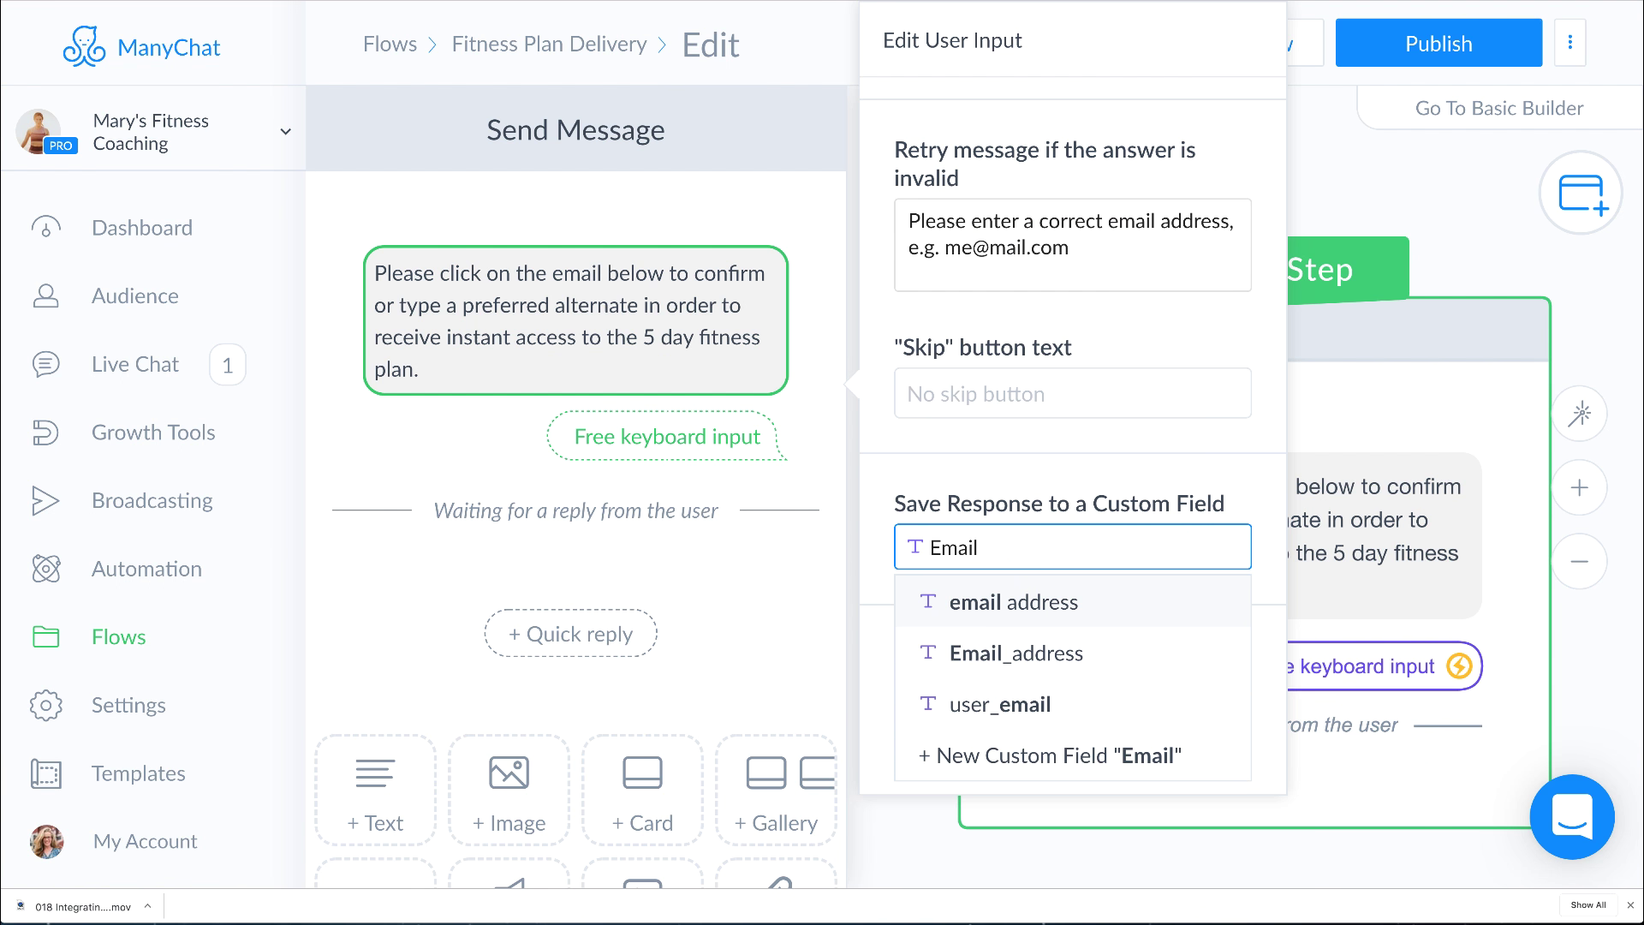
pyautogui.write('_address')
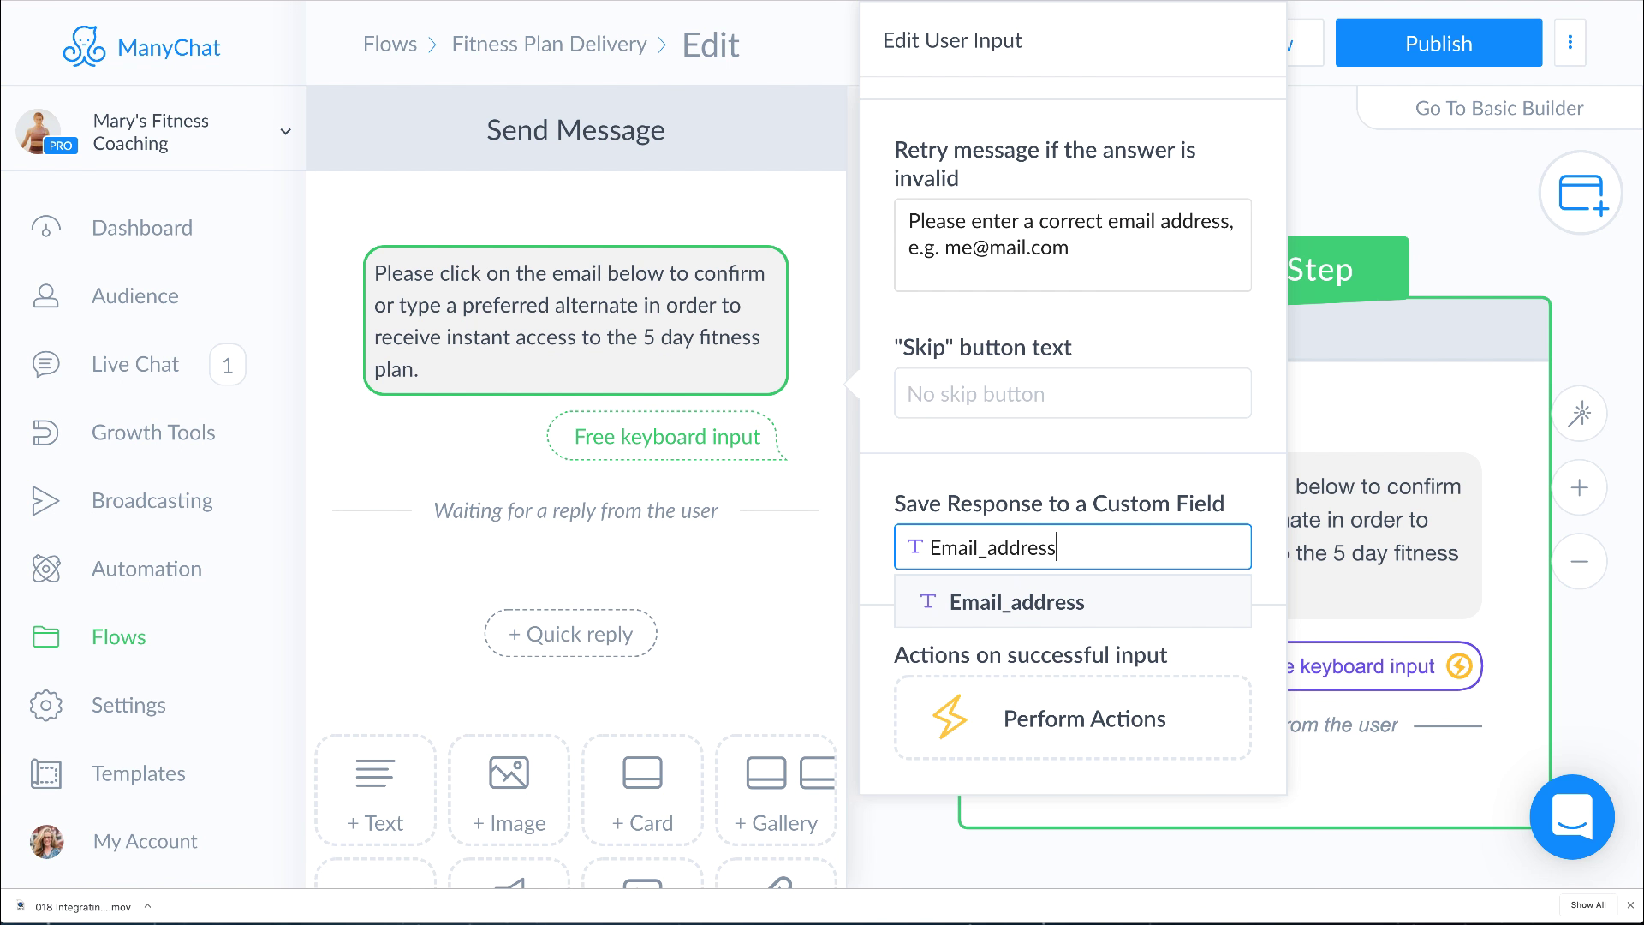
pyautogui.scroll(1, 1071, 514)
pyautogui.press('BackSpace')
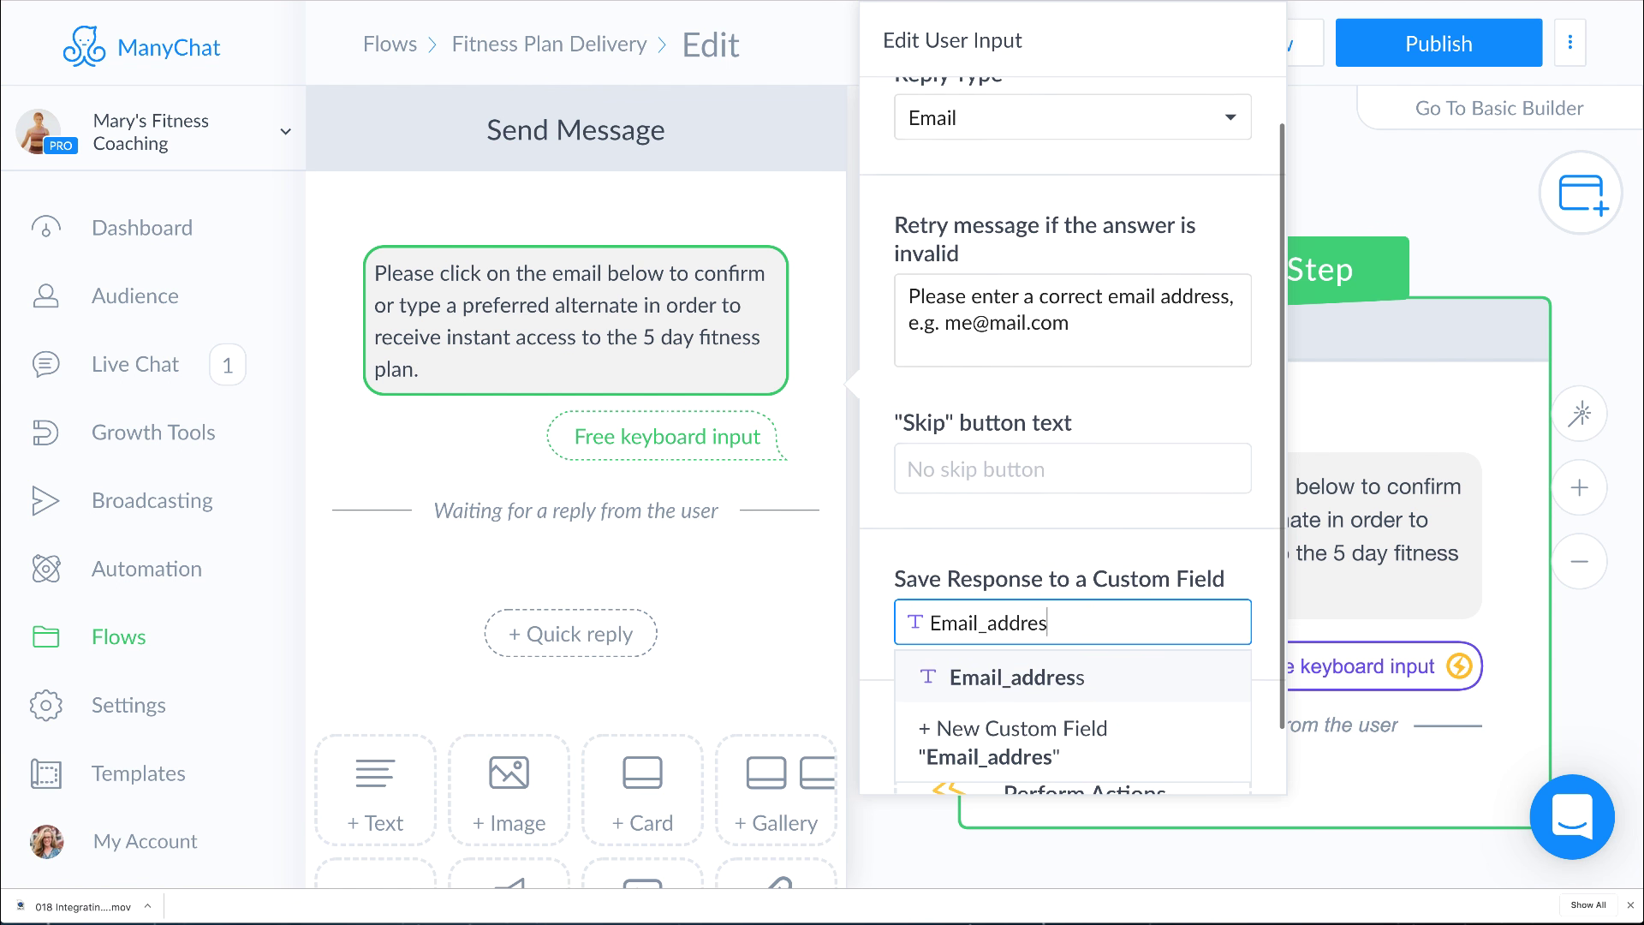
# Abandon the new Email_addres Text field and save the reply to the existing user_email field
pyautogui.click(1015, 753)
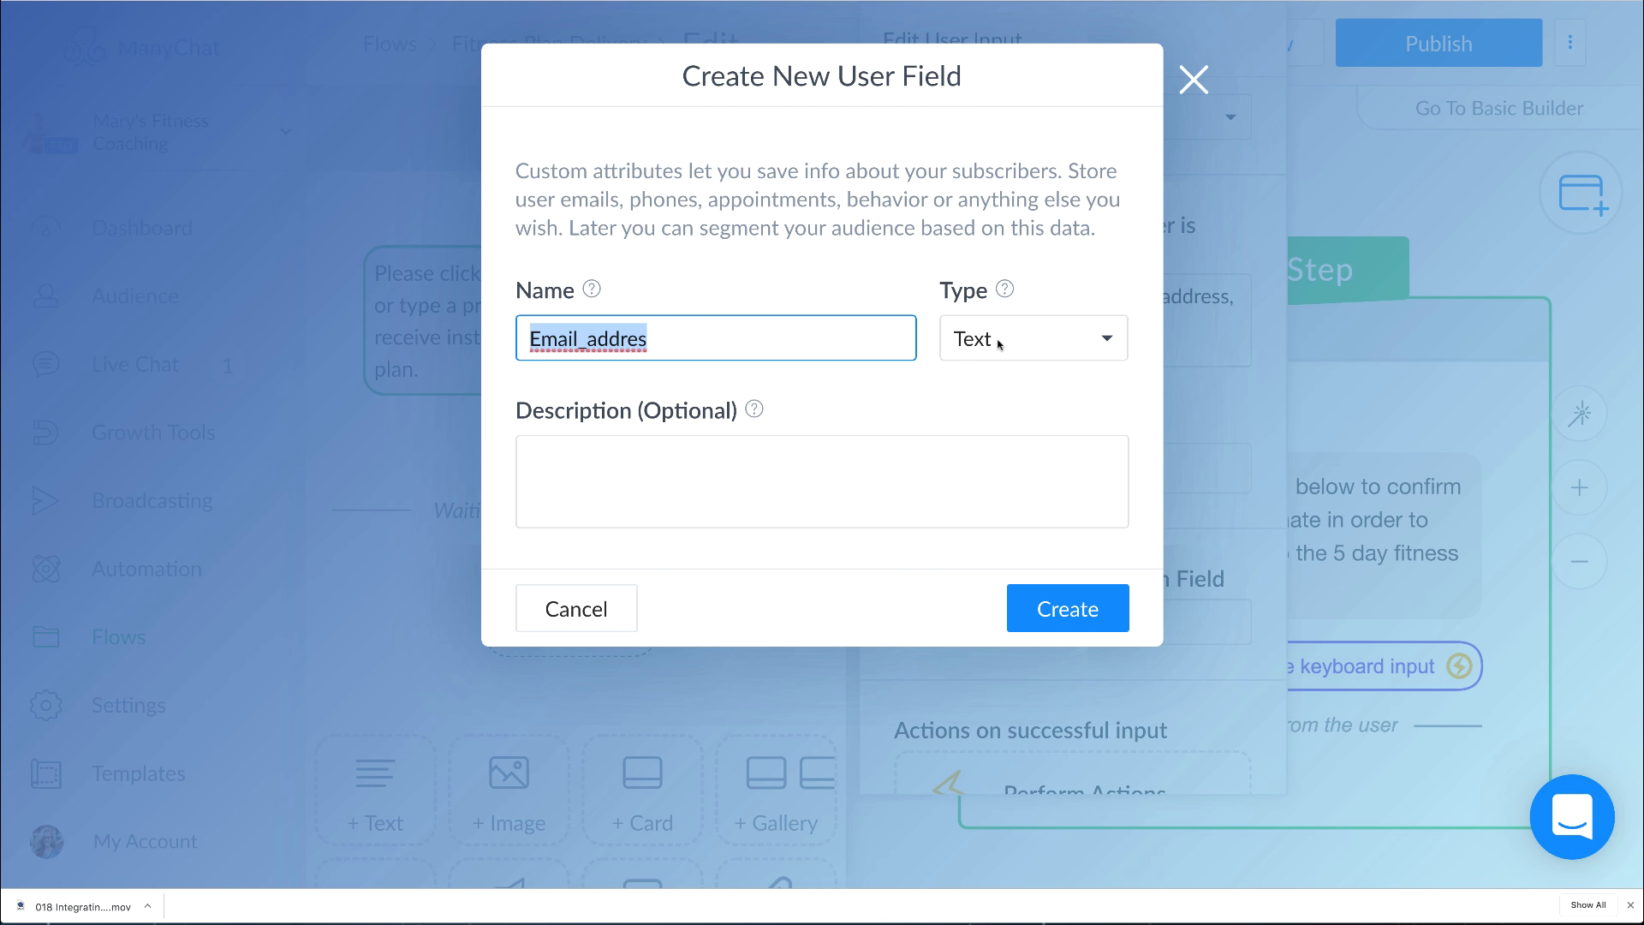
pyautogui.click(979, 337)
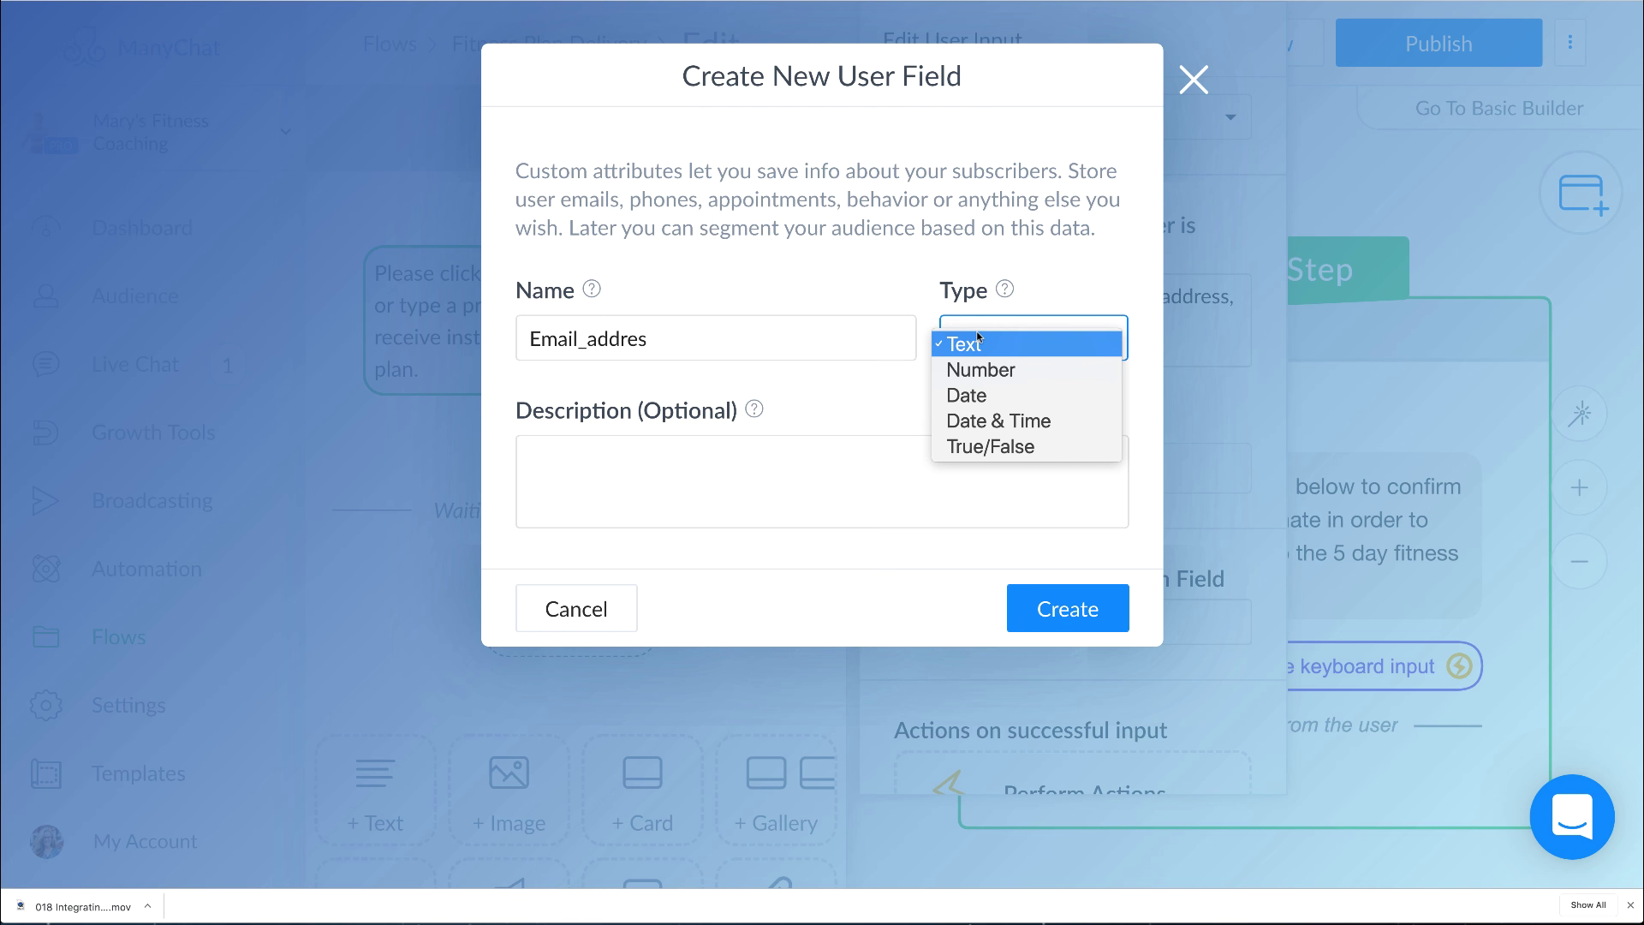
pyautogui.click(922, 359)
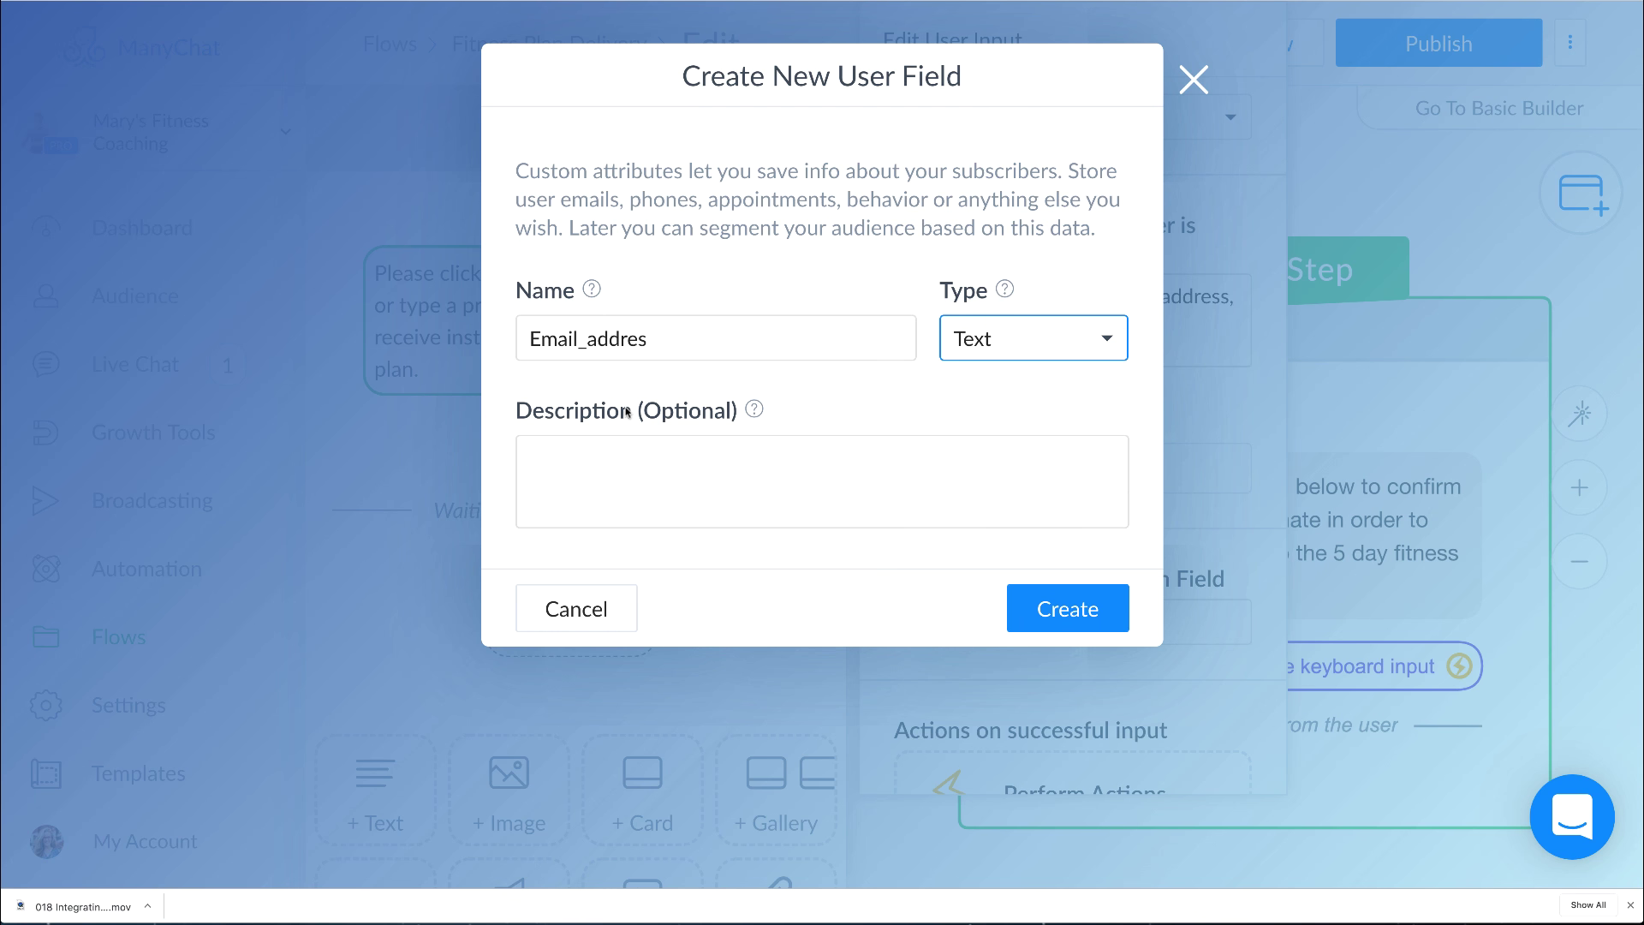
pyautogui.click(1194, 80)
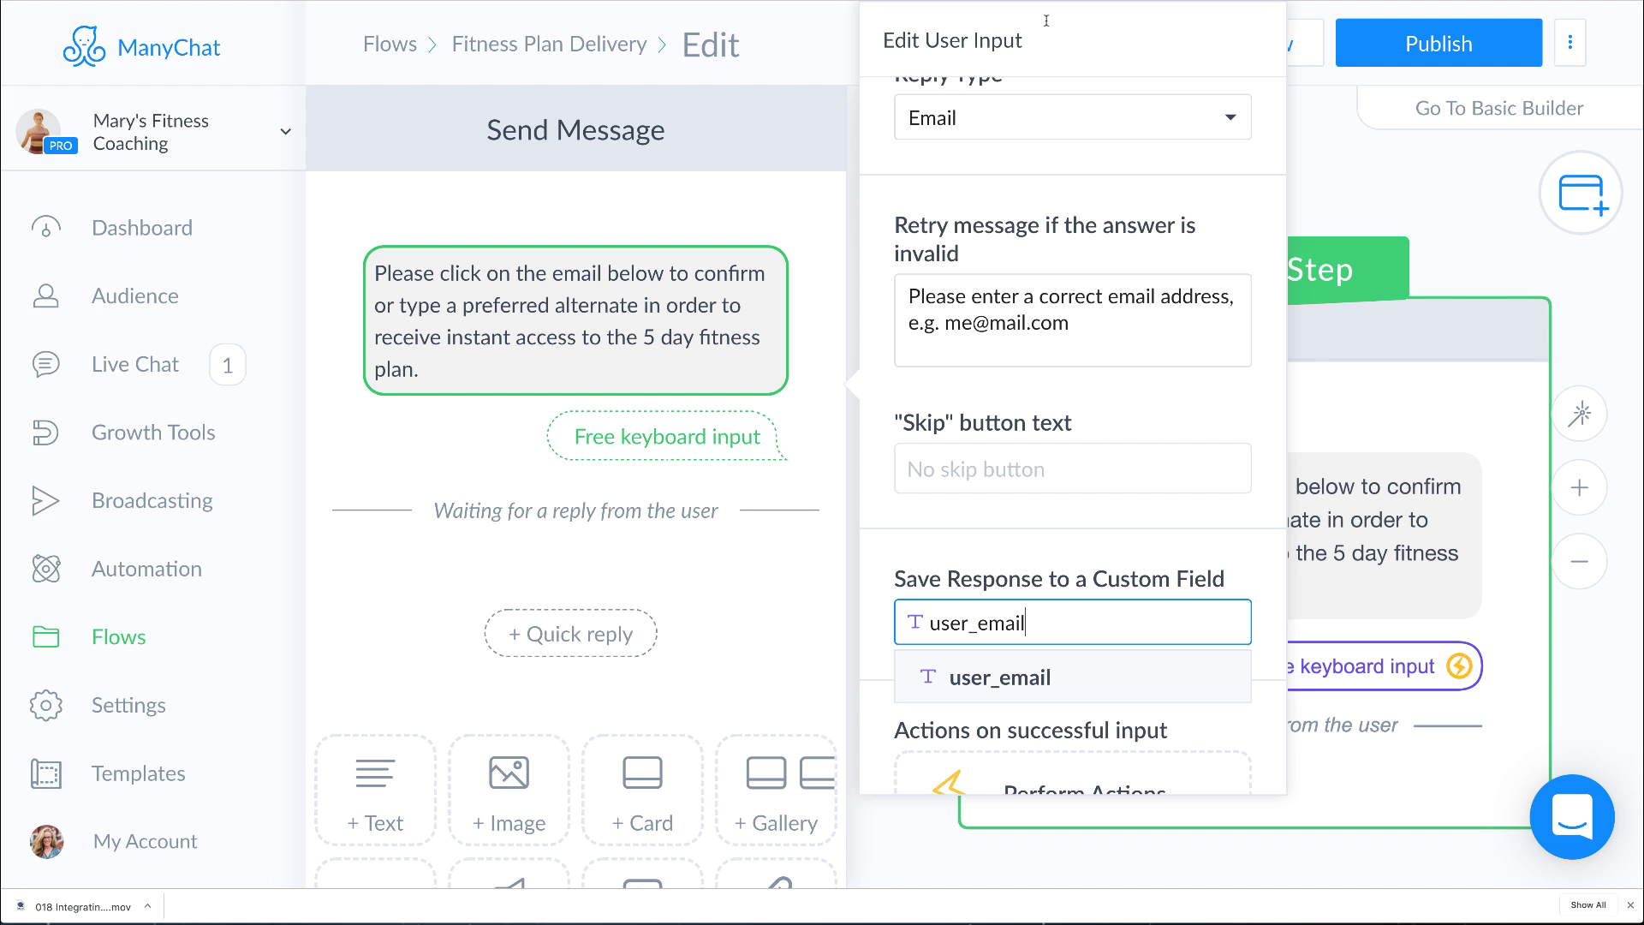
pyautogui.click(886, 620)
pyautogui.scroll(-1, 886, 621)
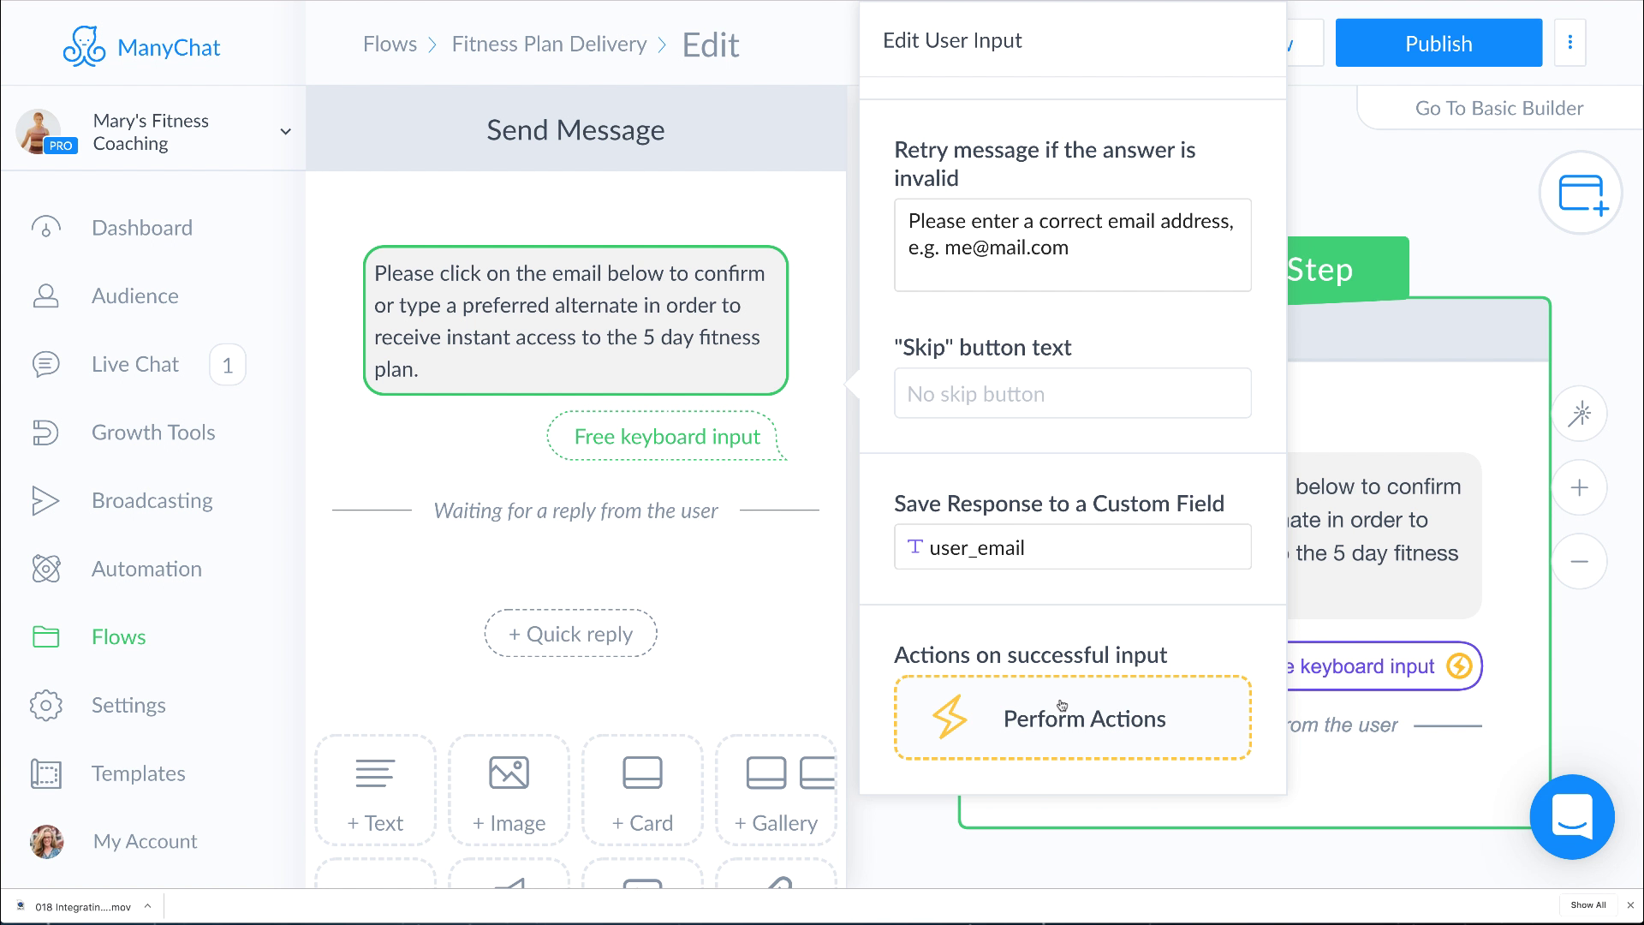
# Close the user input settings panel
pyautogui.click(673, 568)
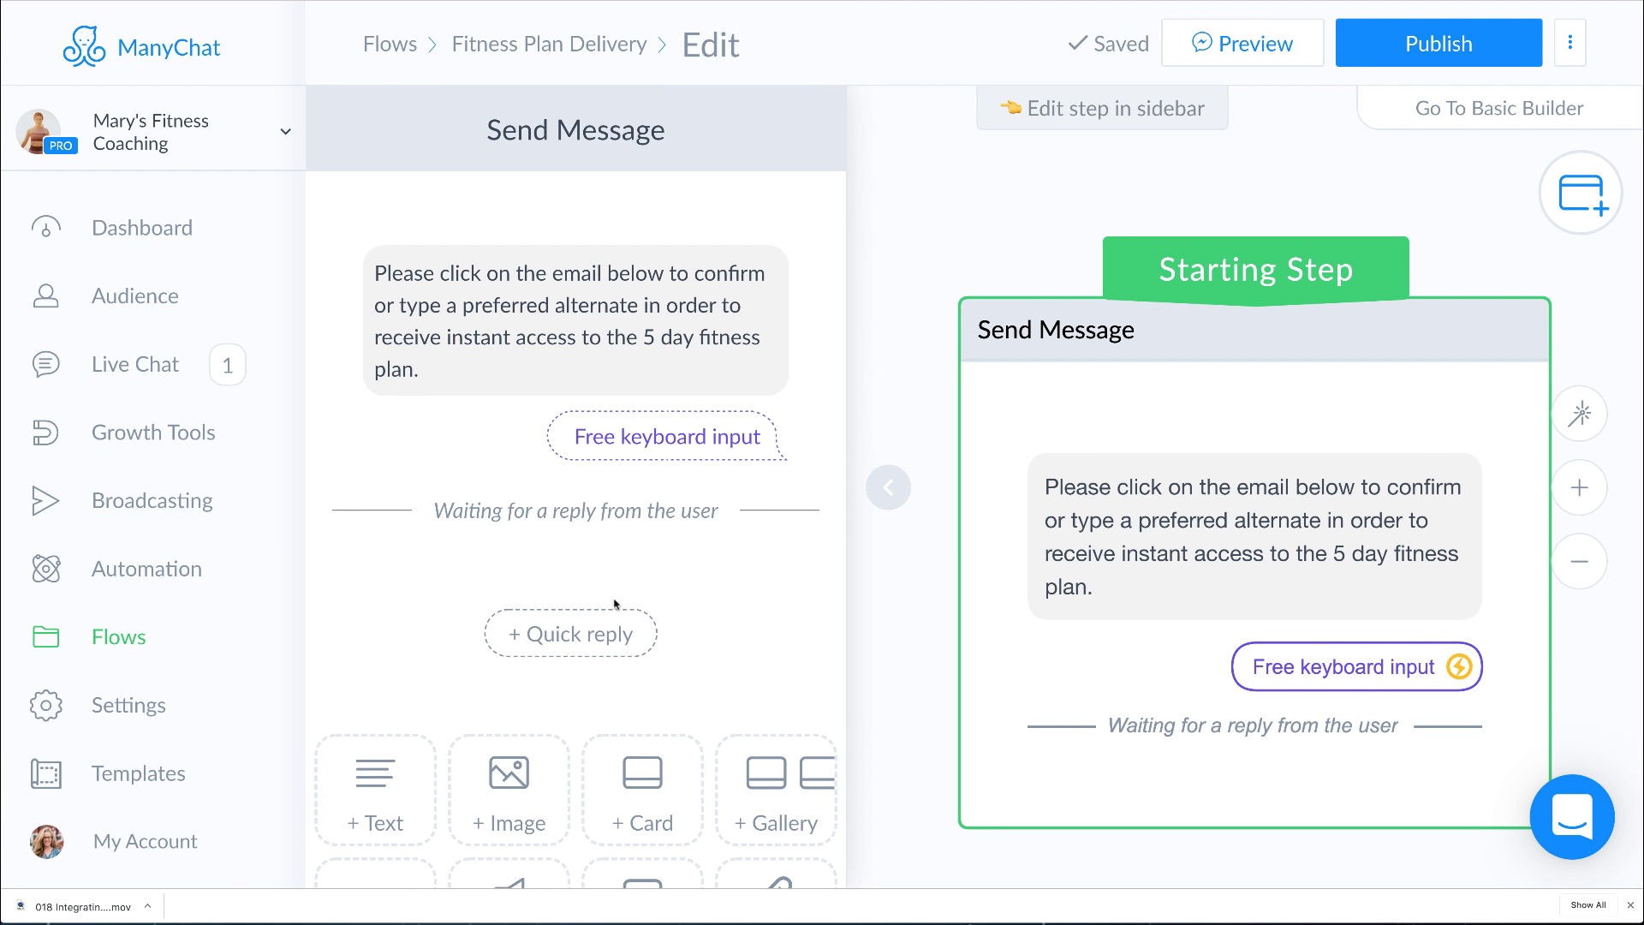
pyautogui.scroll(-2, 616, 600)
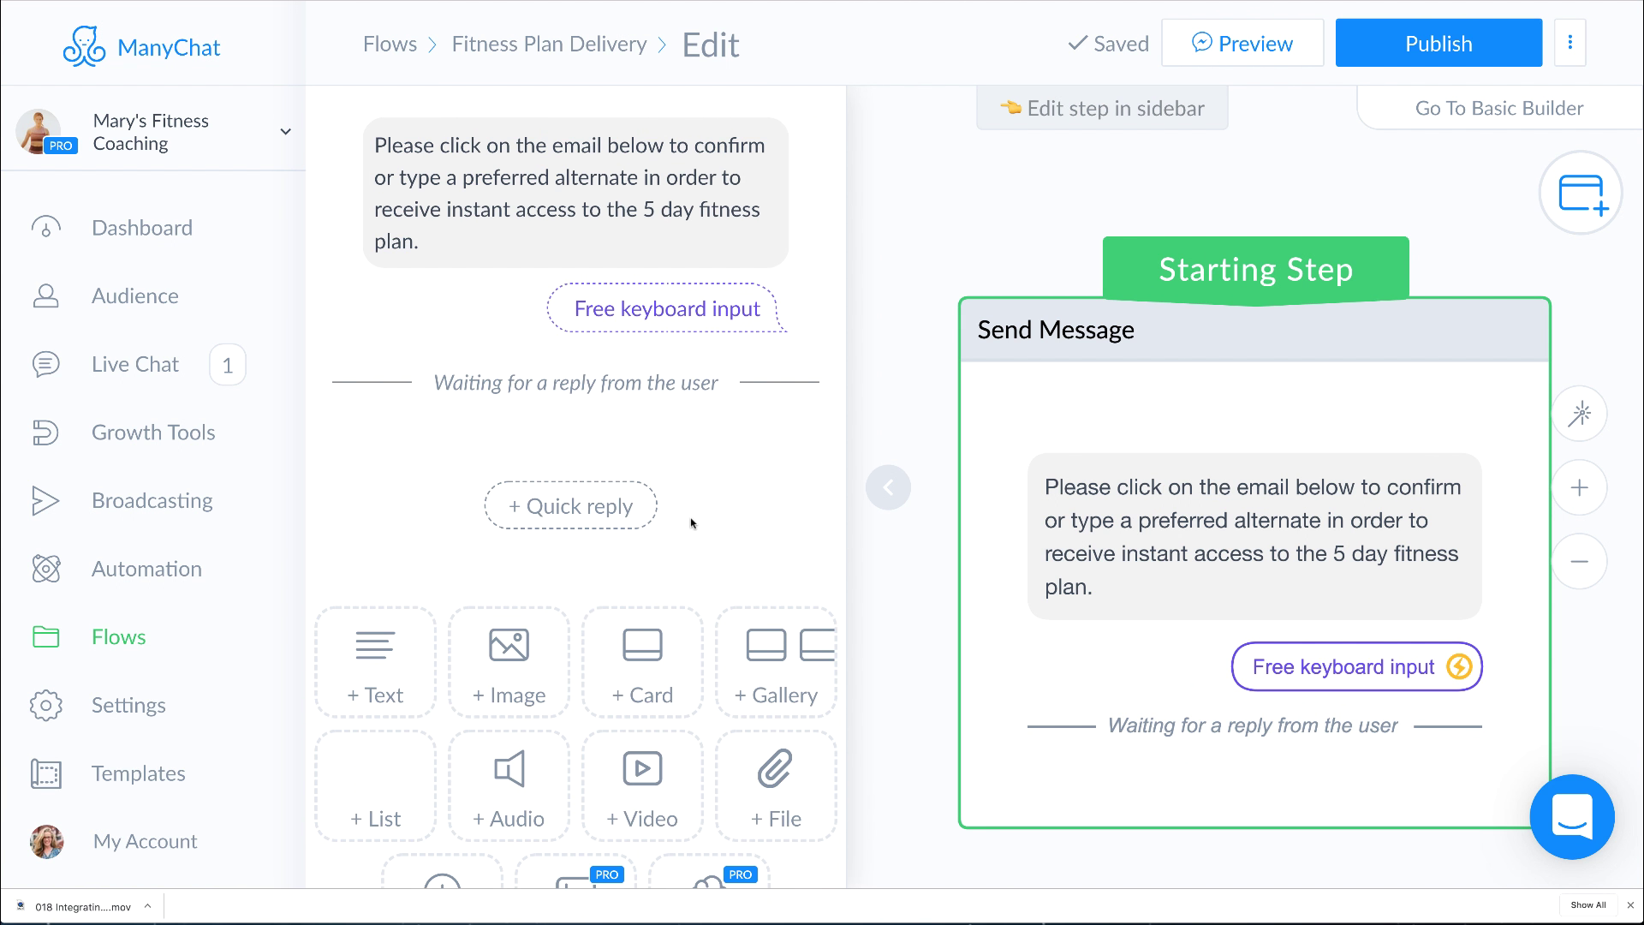
pyautogui.tripleClick(724, 386)
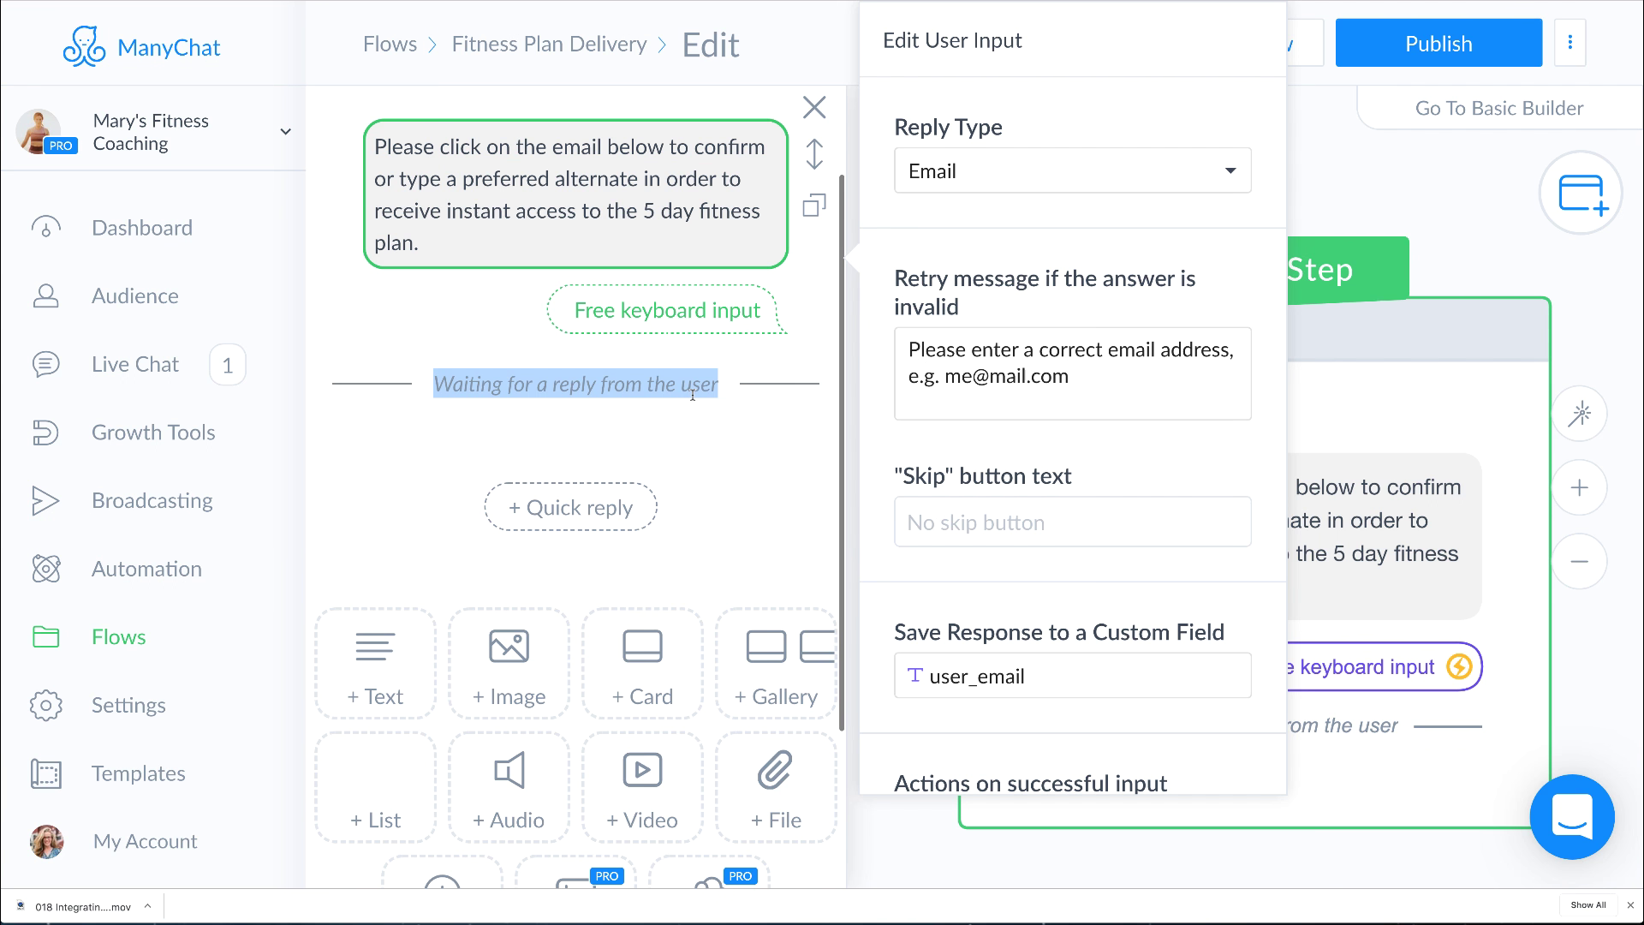
pyautogui.click(737, 488)
pyautogui.scroll(-2, 708, 503)
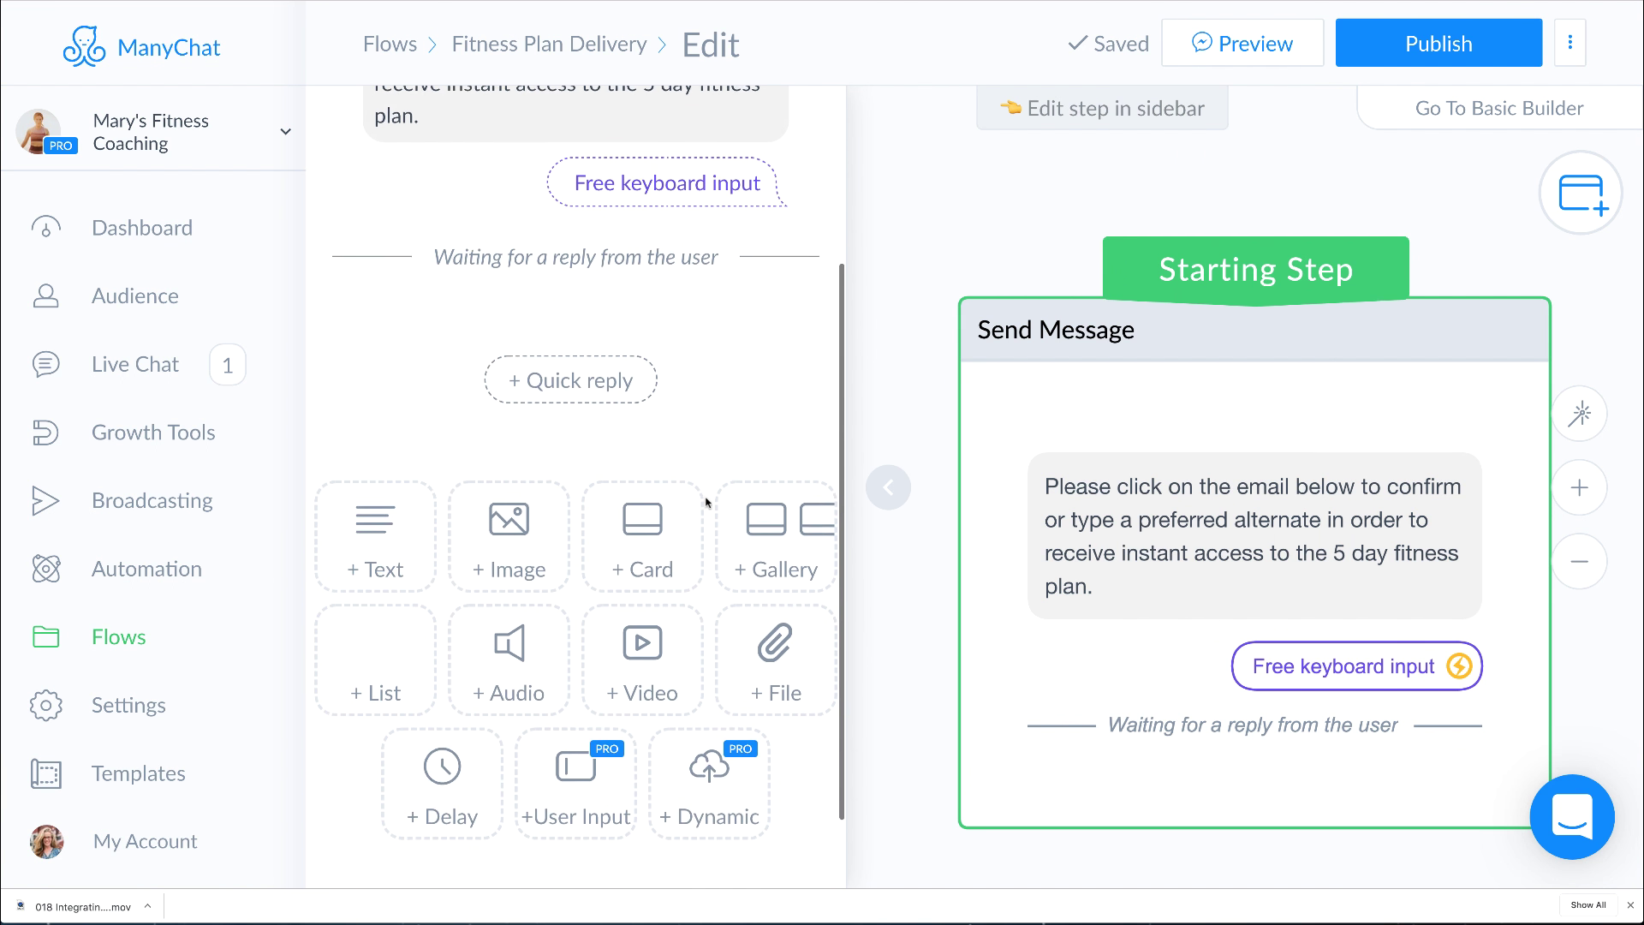
# Add a text message reading 'Thank you! Here is your fitness plan.'
pyautogui.click(381, 516)
pyautogui.click(531, 345)
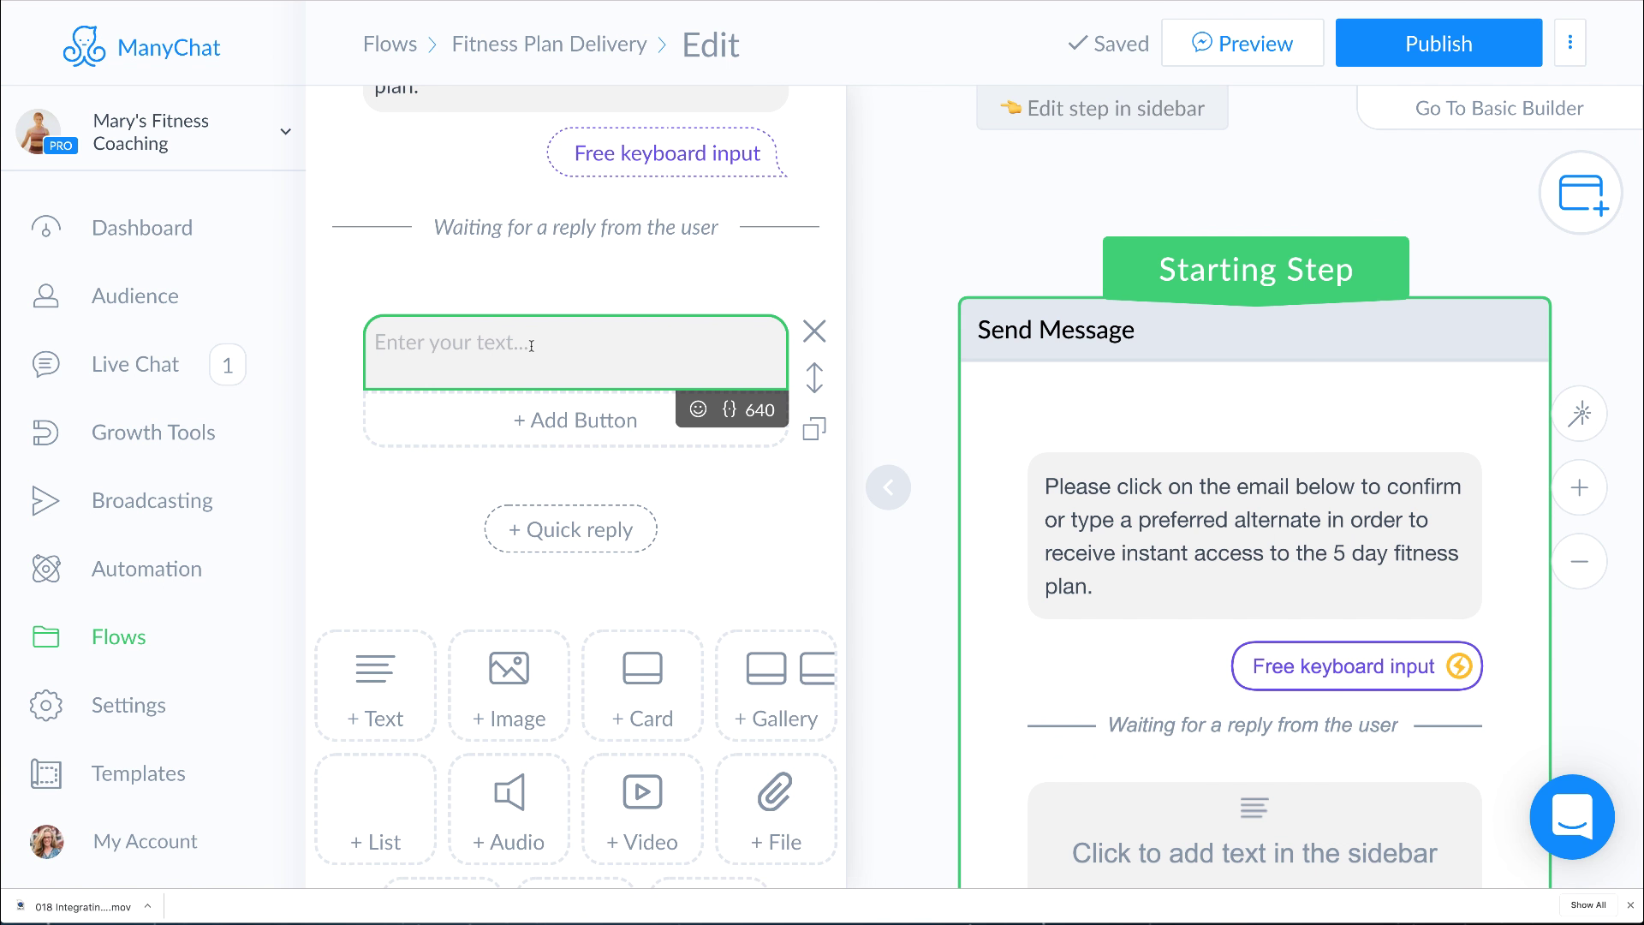
pyautogui.write('Thank you!')
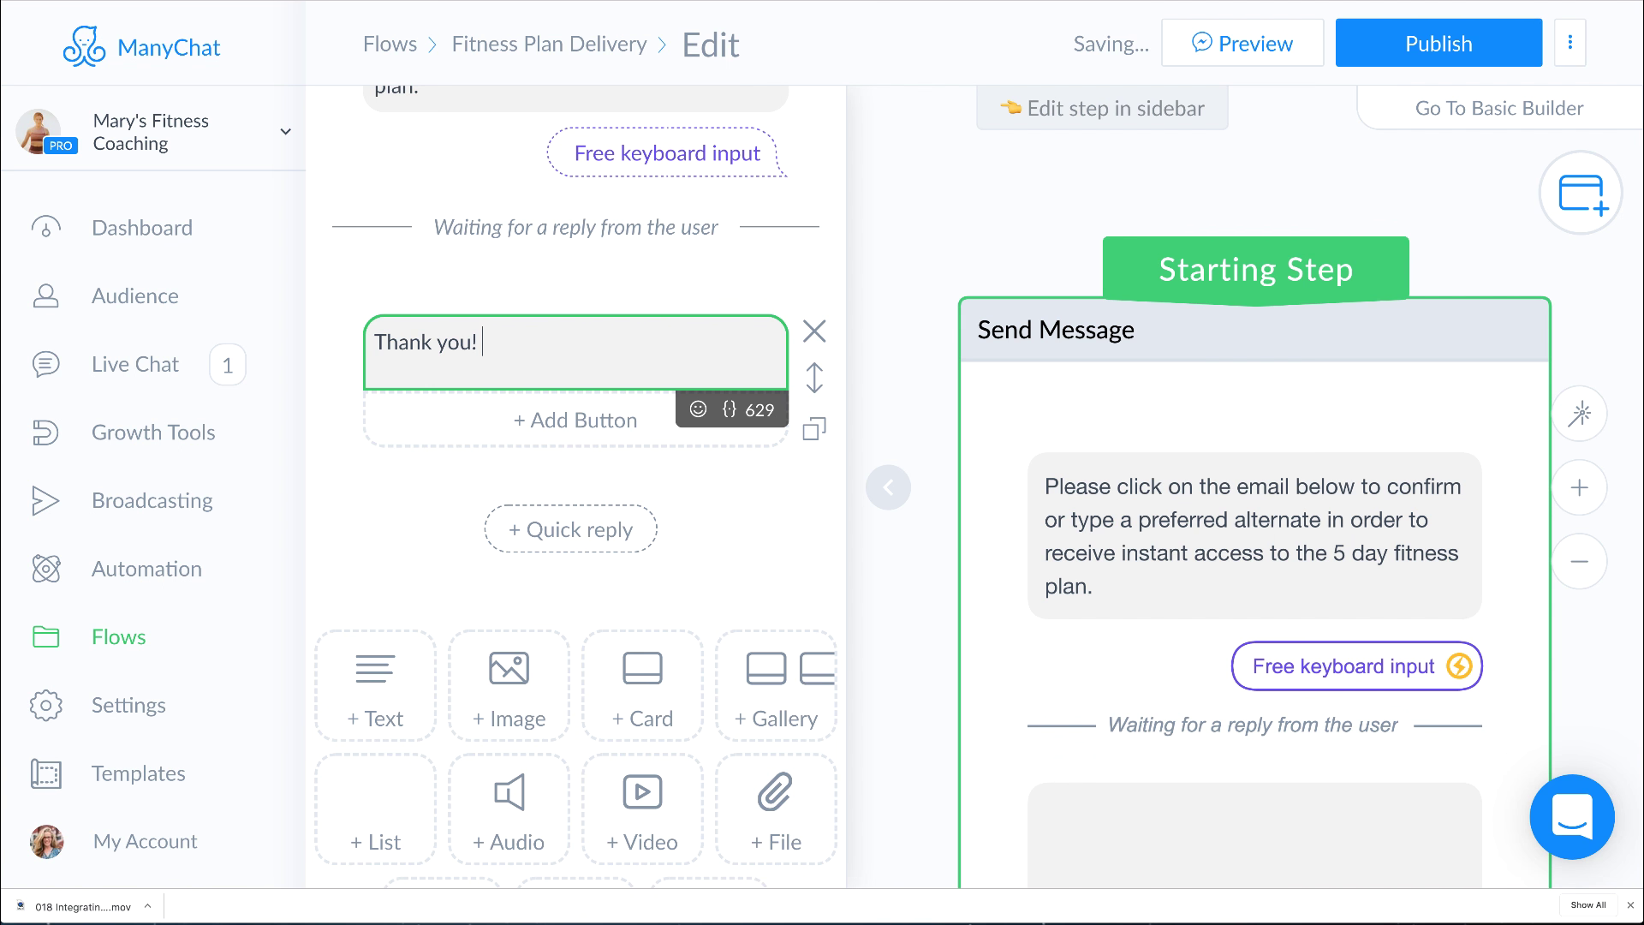
pyautogui.write('Here is your fitness plan.')
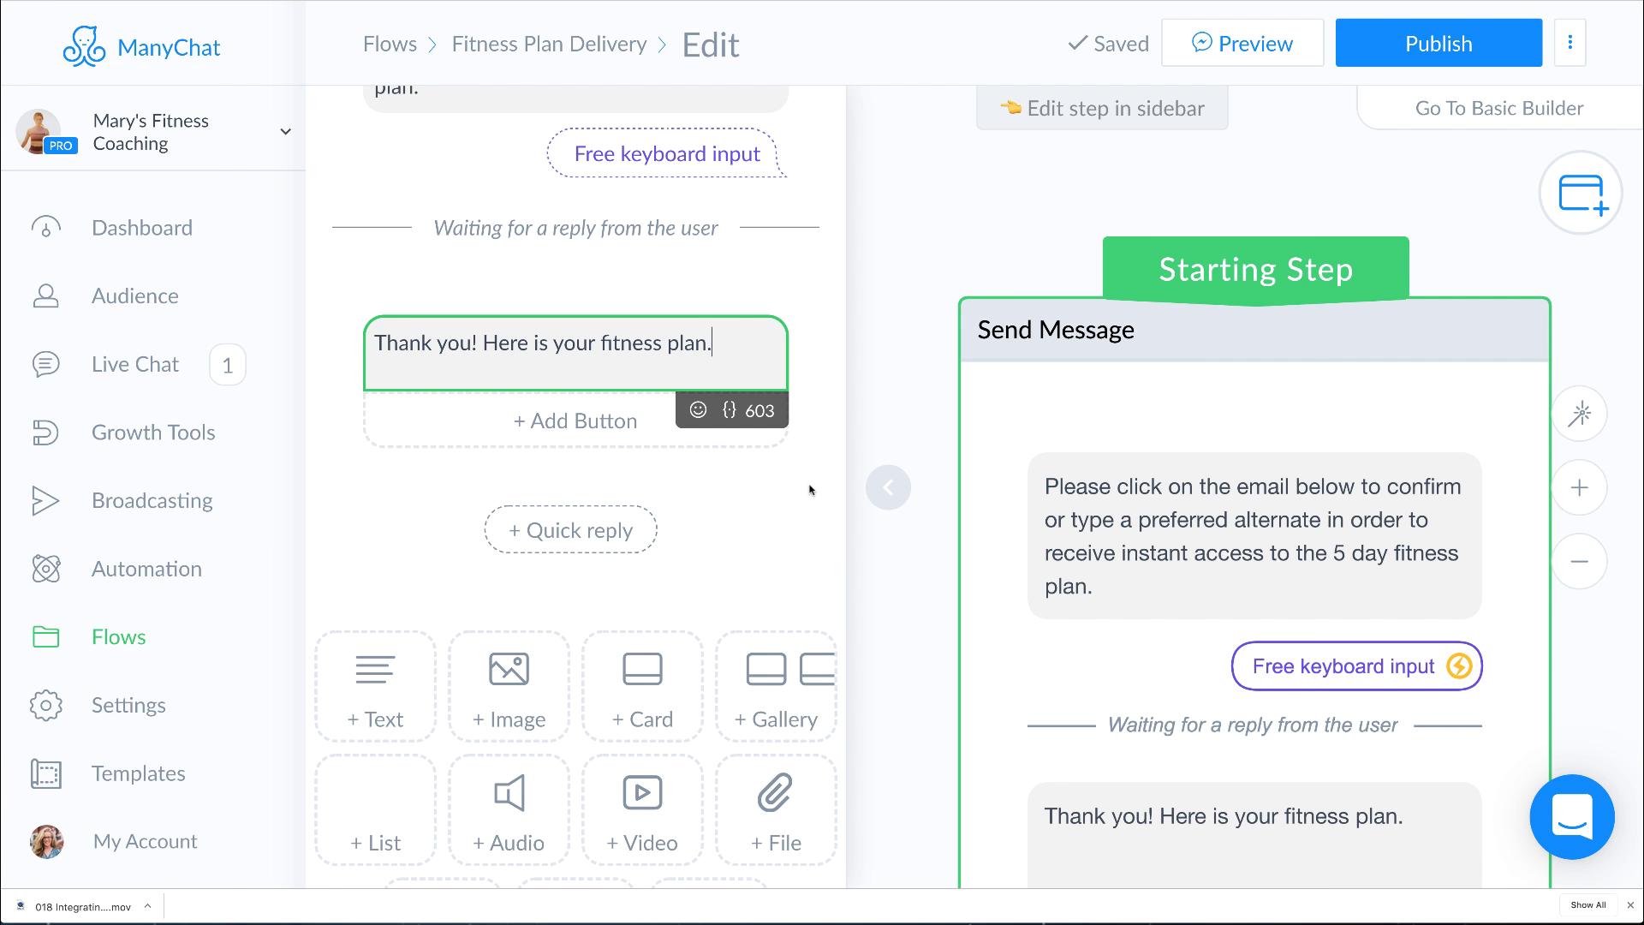
pyautogui.scroll(-2, 639, 671)
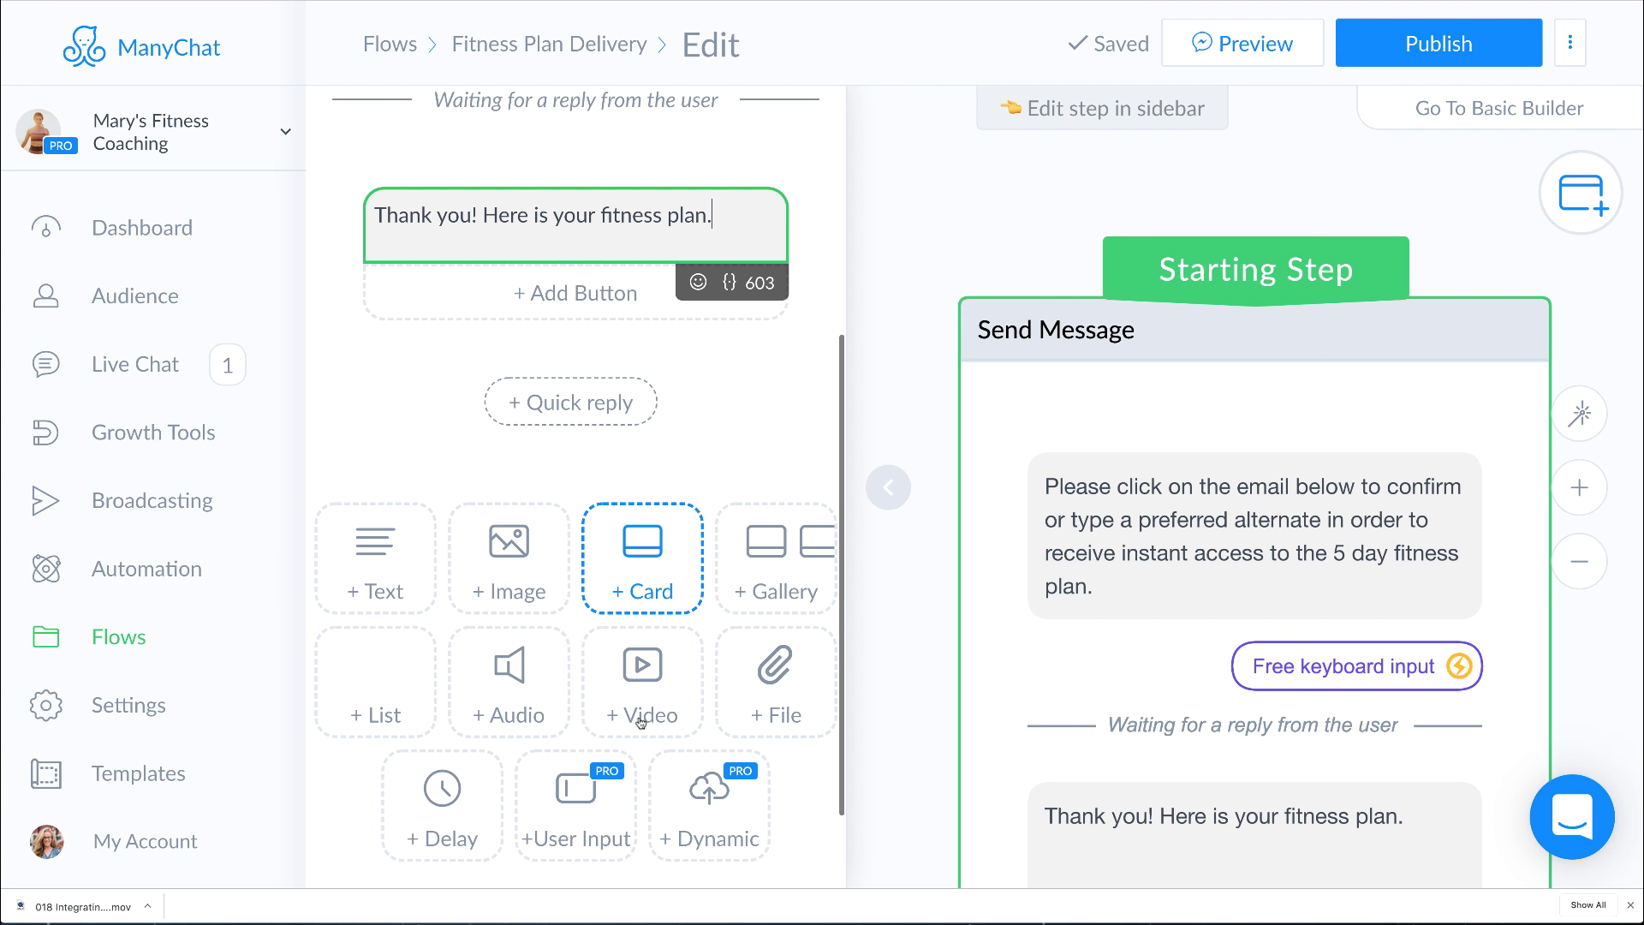
# Add a file block and upload Mary Fitness PDFx.pdf after the thank-you text
pyautogui.click(776, 675)
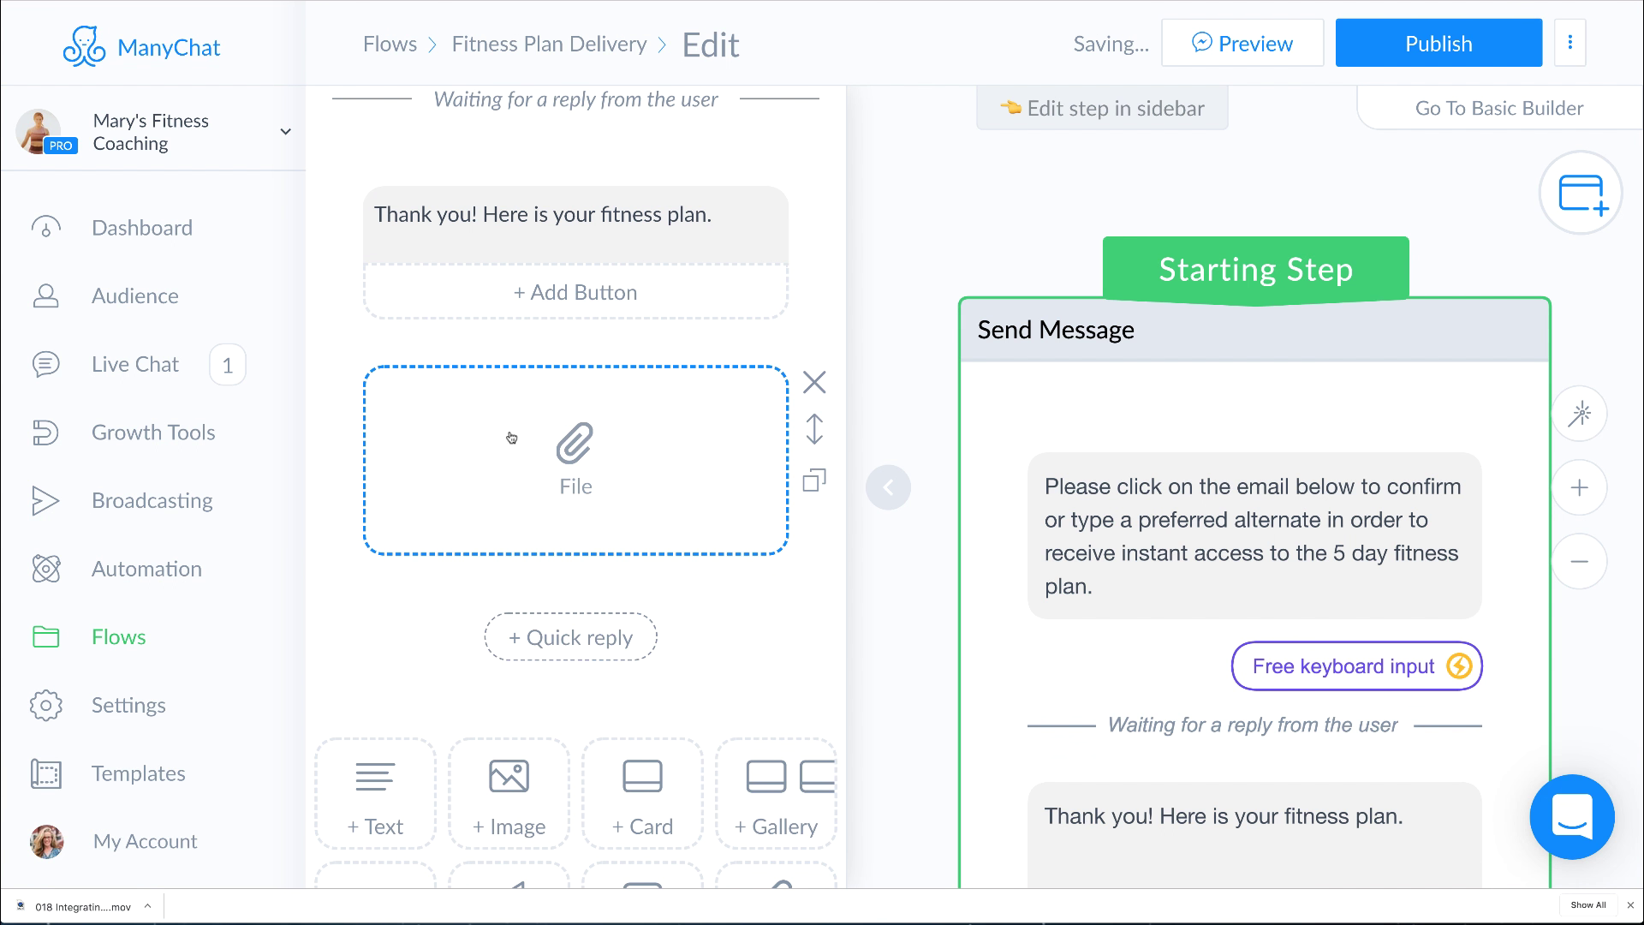
pyautogui.click(553, 455)
pyautogui.click(1238, 836)
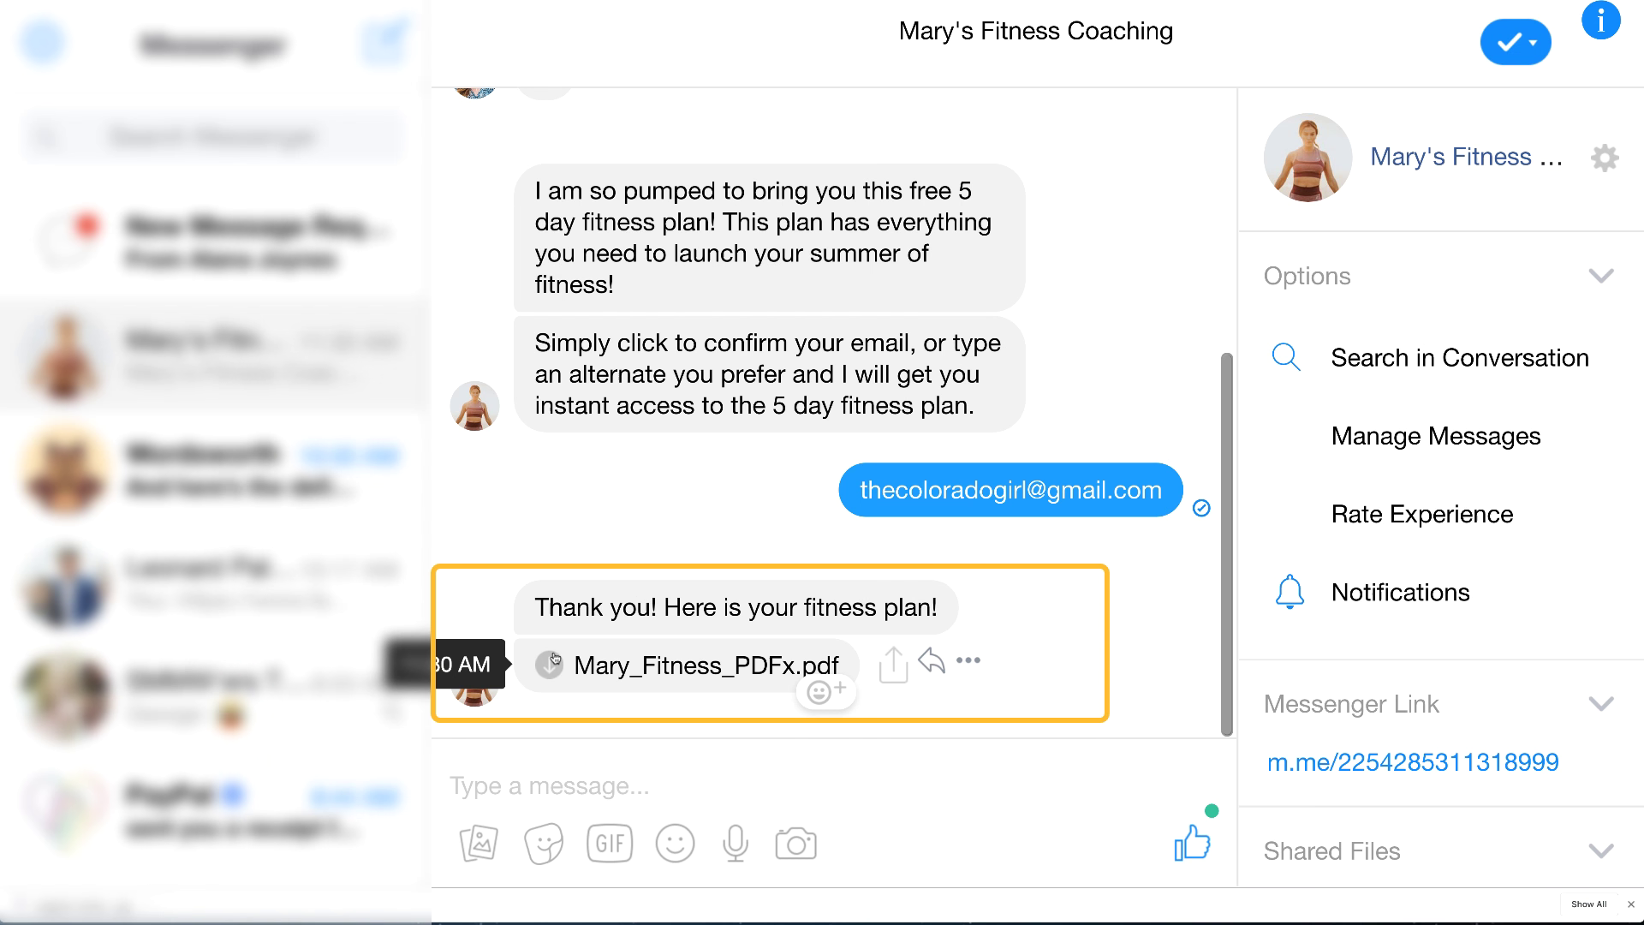
# Open the Mary_Fitness_PDFx.pdf attachment the bot sent in Messenger
pyautogui.click(727, 673)
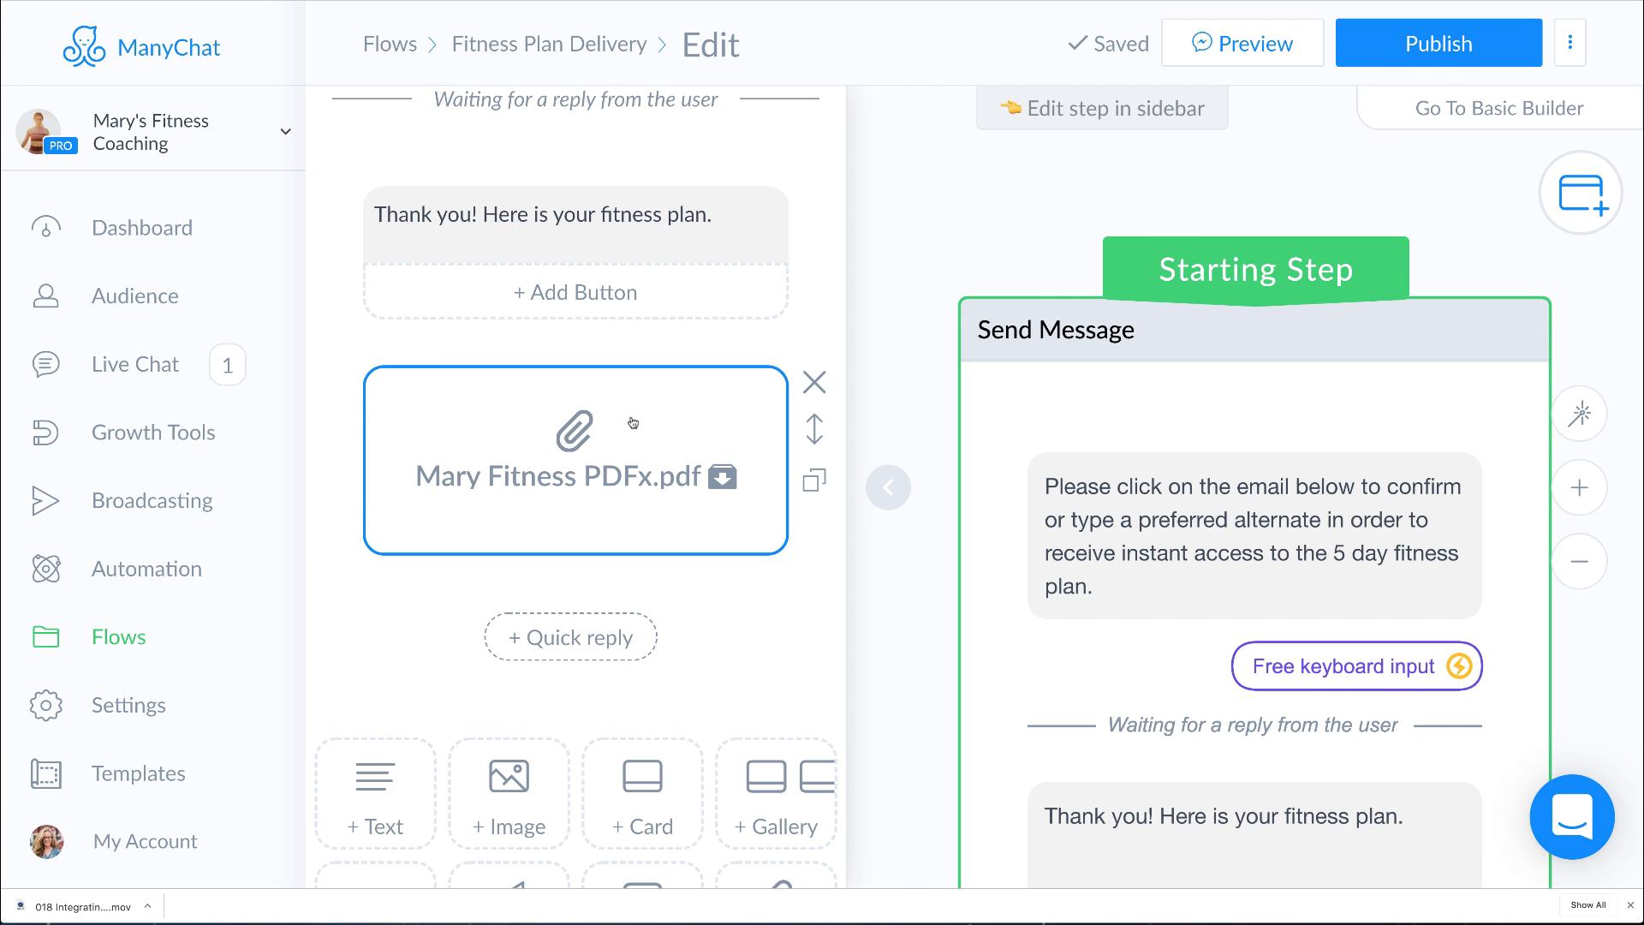
# Delete the PDF file block and add an 'Access Now' button to the thank-you message
pyautogui.click(814, 387)
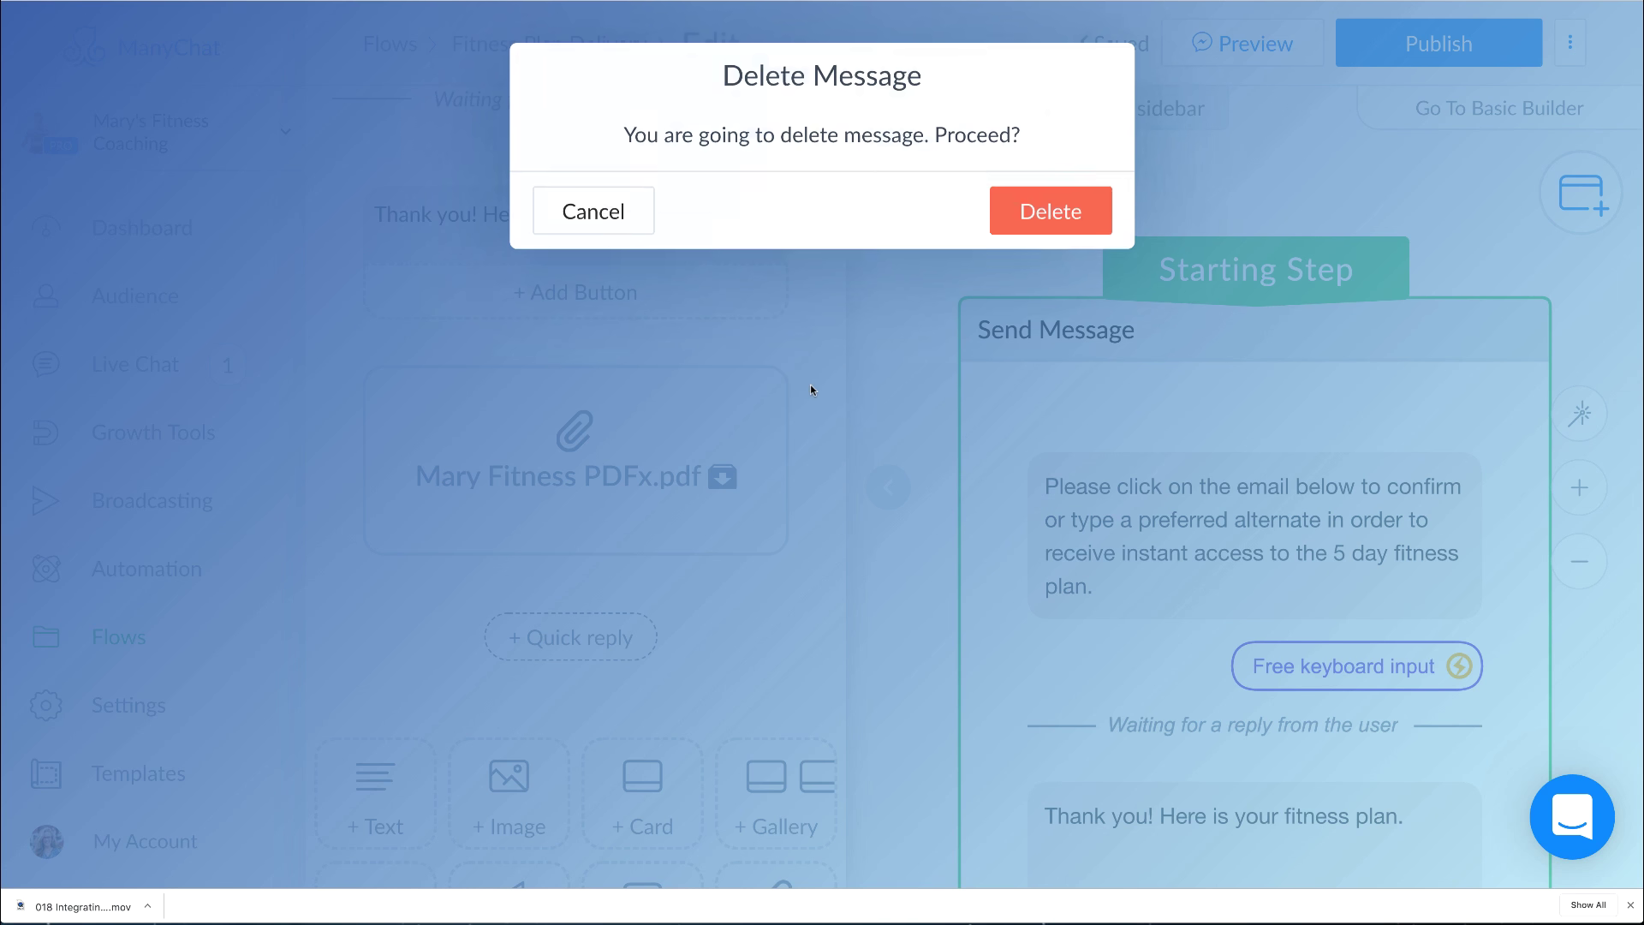
pyautogui.click(1062, 212)
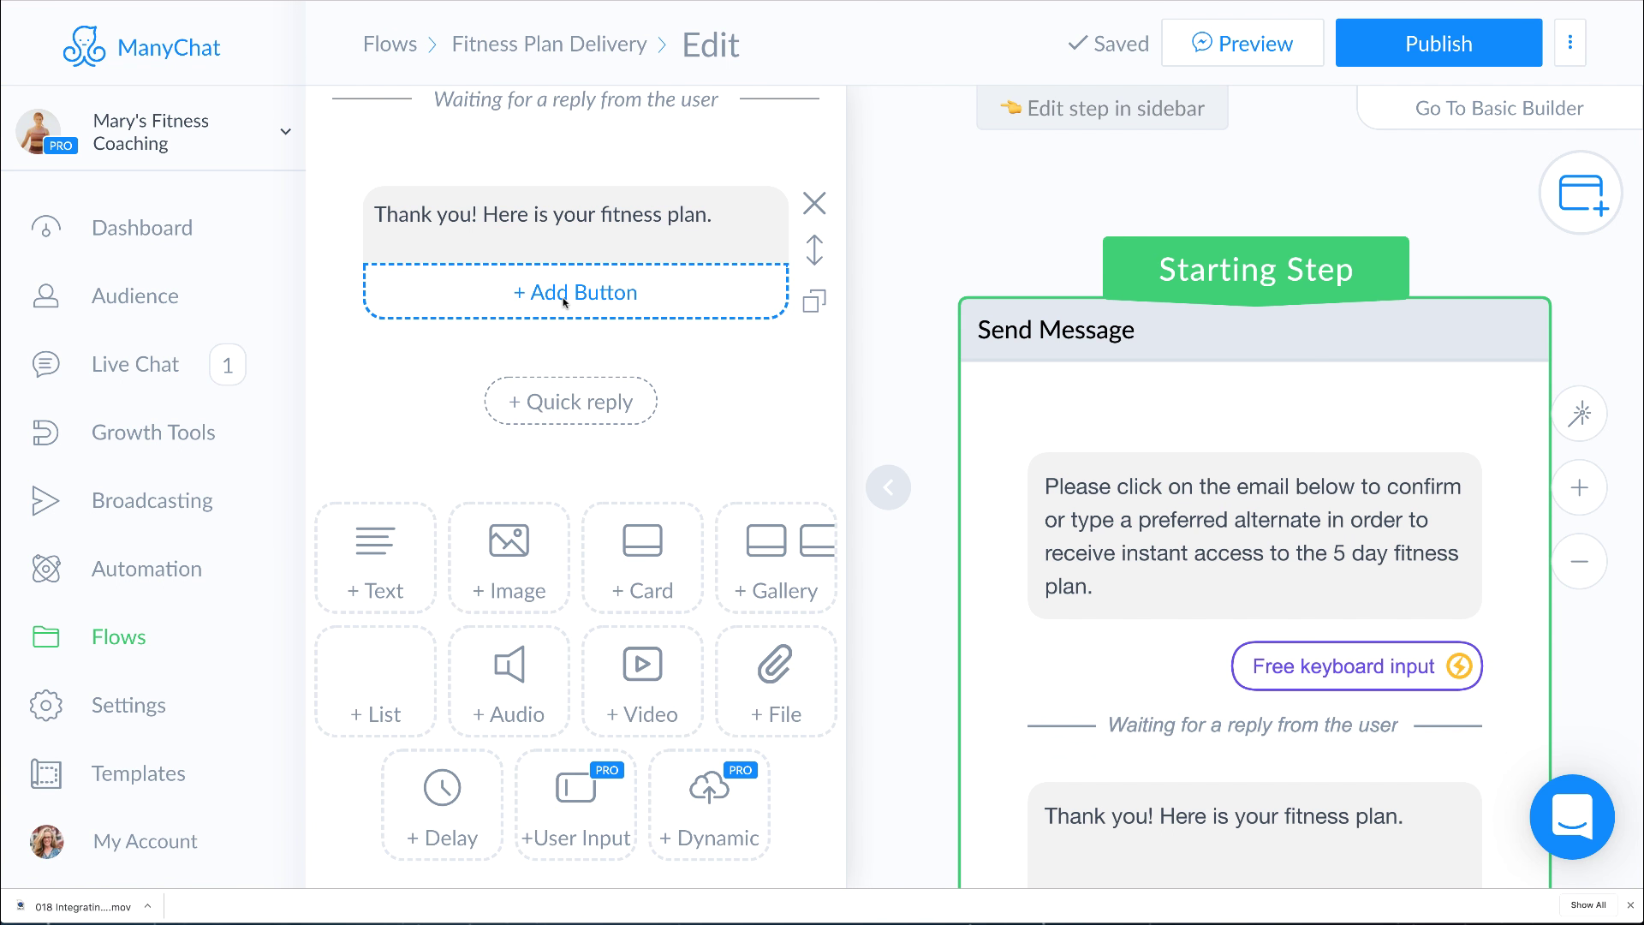
pyautogui.click(564, 292)
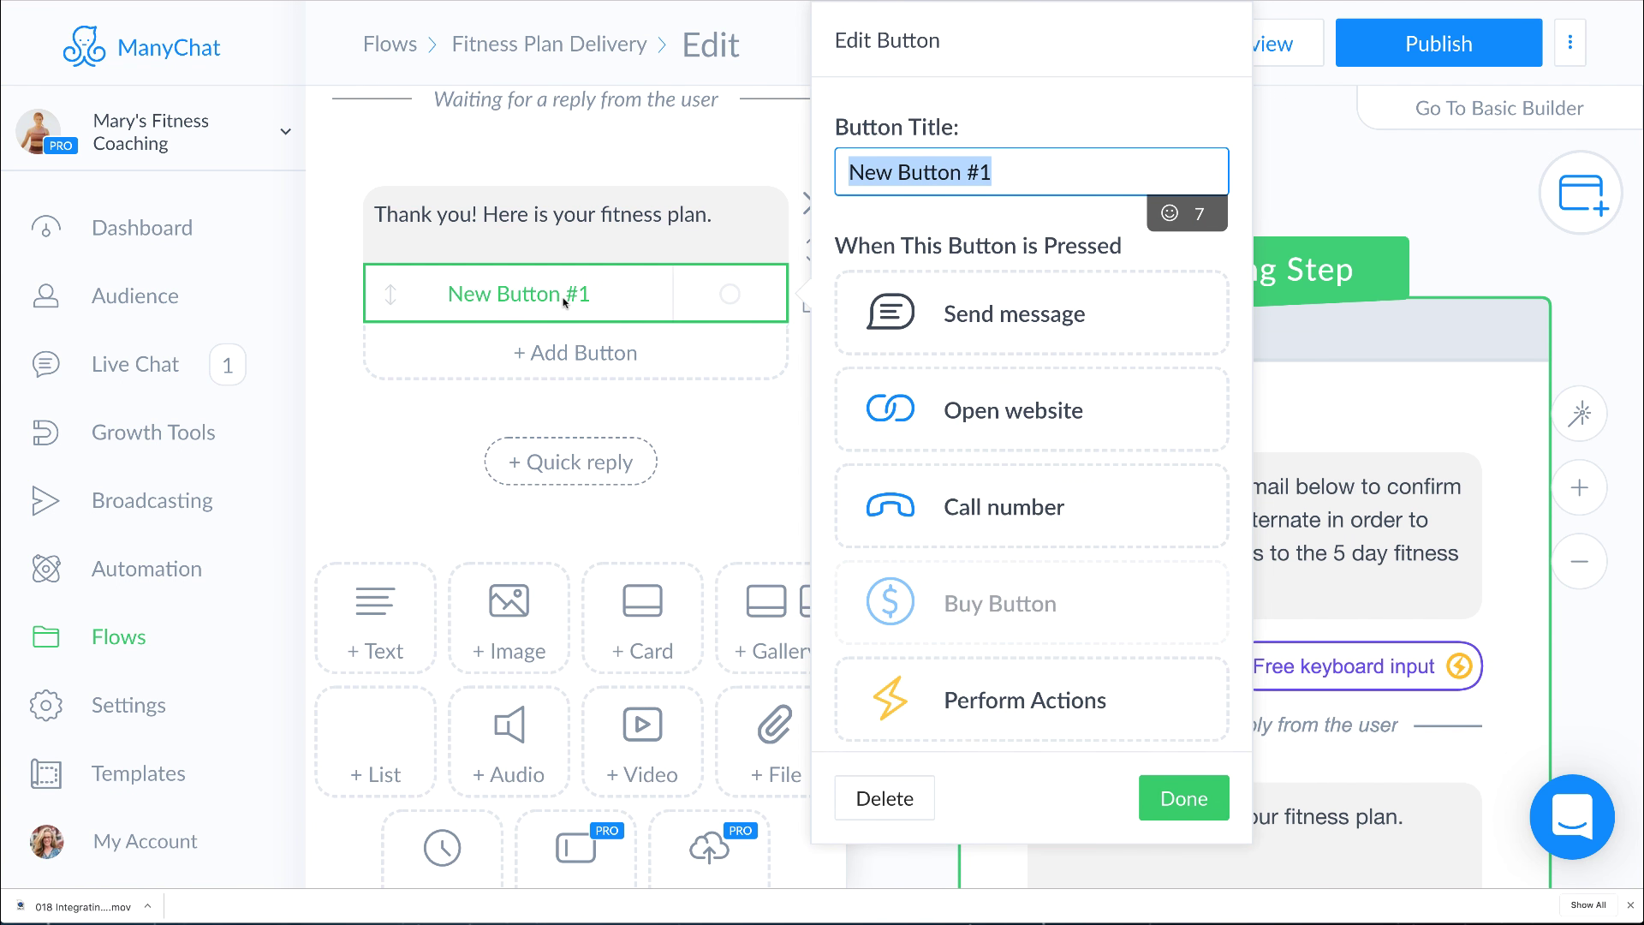
pyautogui.write('Access')
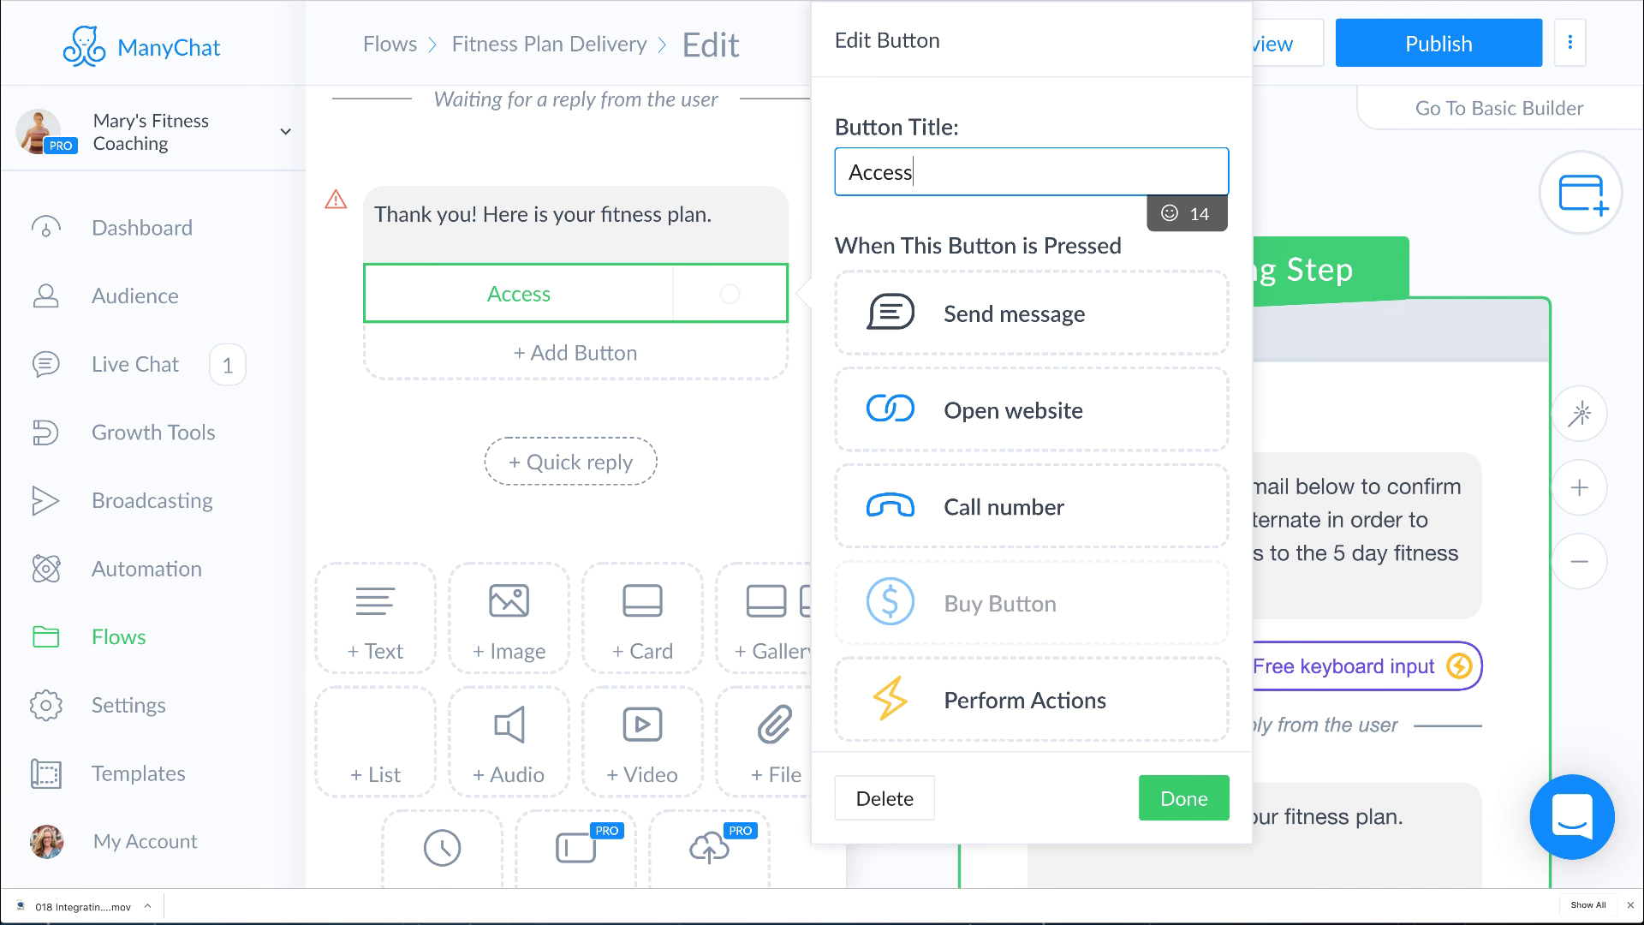
pyautogui.write(' Now')
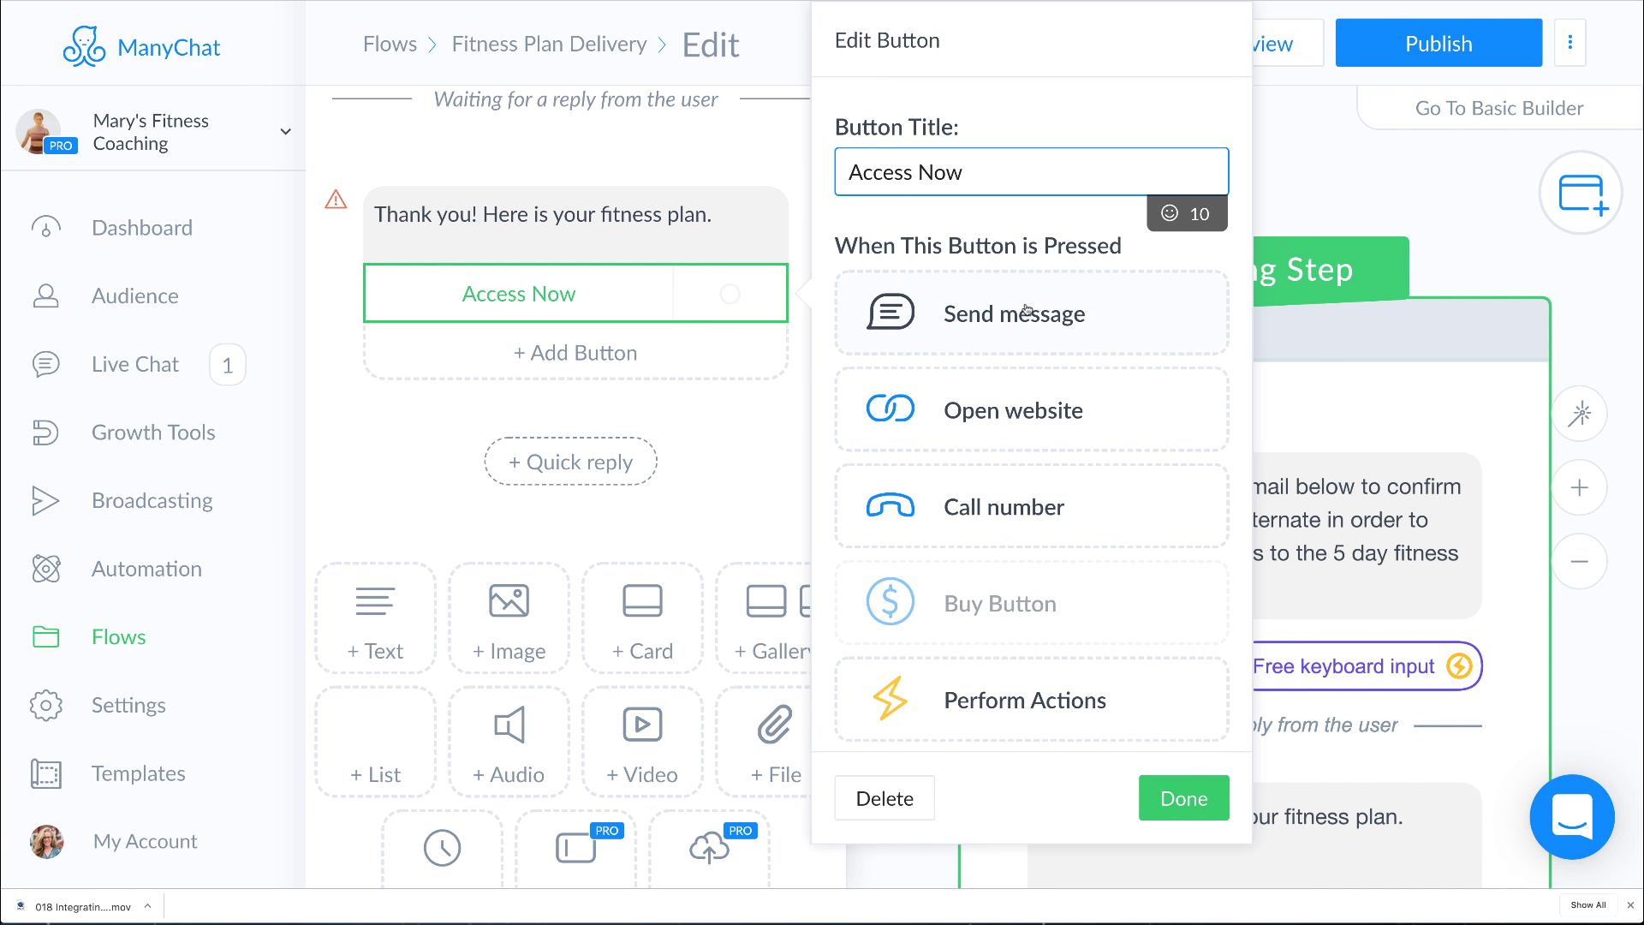
# Link Access Now to the hosted PDF URL, then test by replying with the suggested email
pyautogui.click(993, 422)
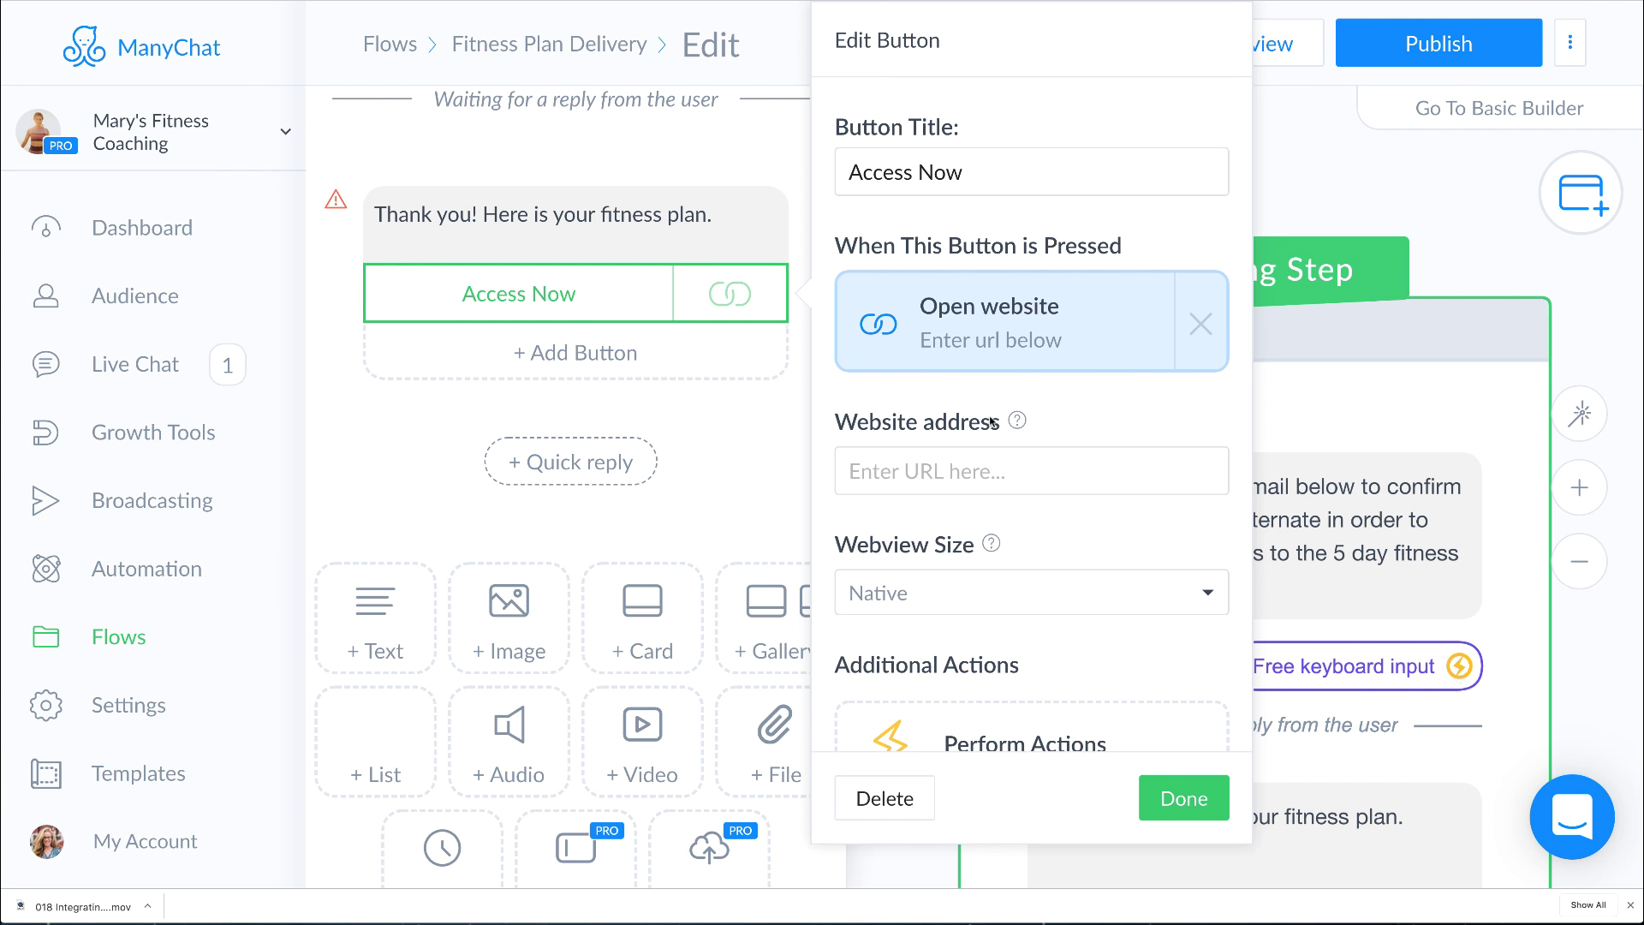
pyautogui.click(945, 471)
pyautogui.write('https://stellarguides.s3-us-west-2.amazonaws.com/Mary+Fitness+PDFx.pdf')
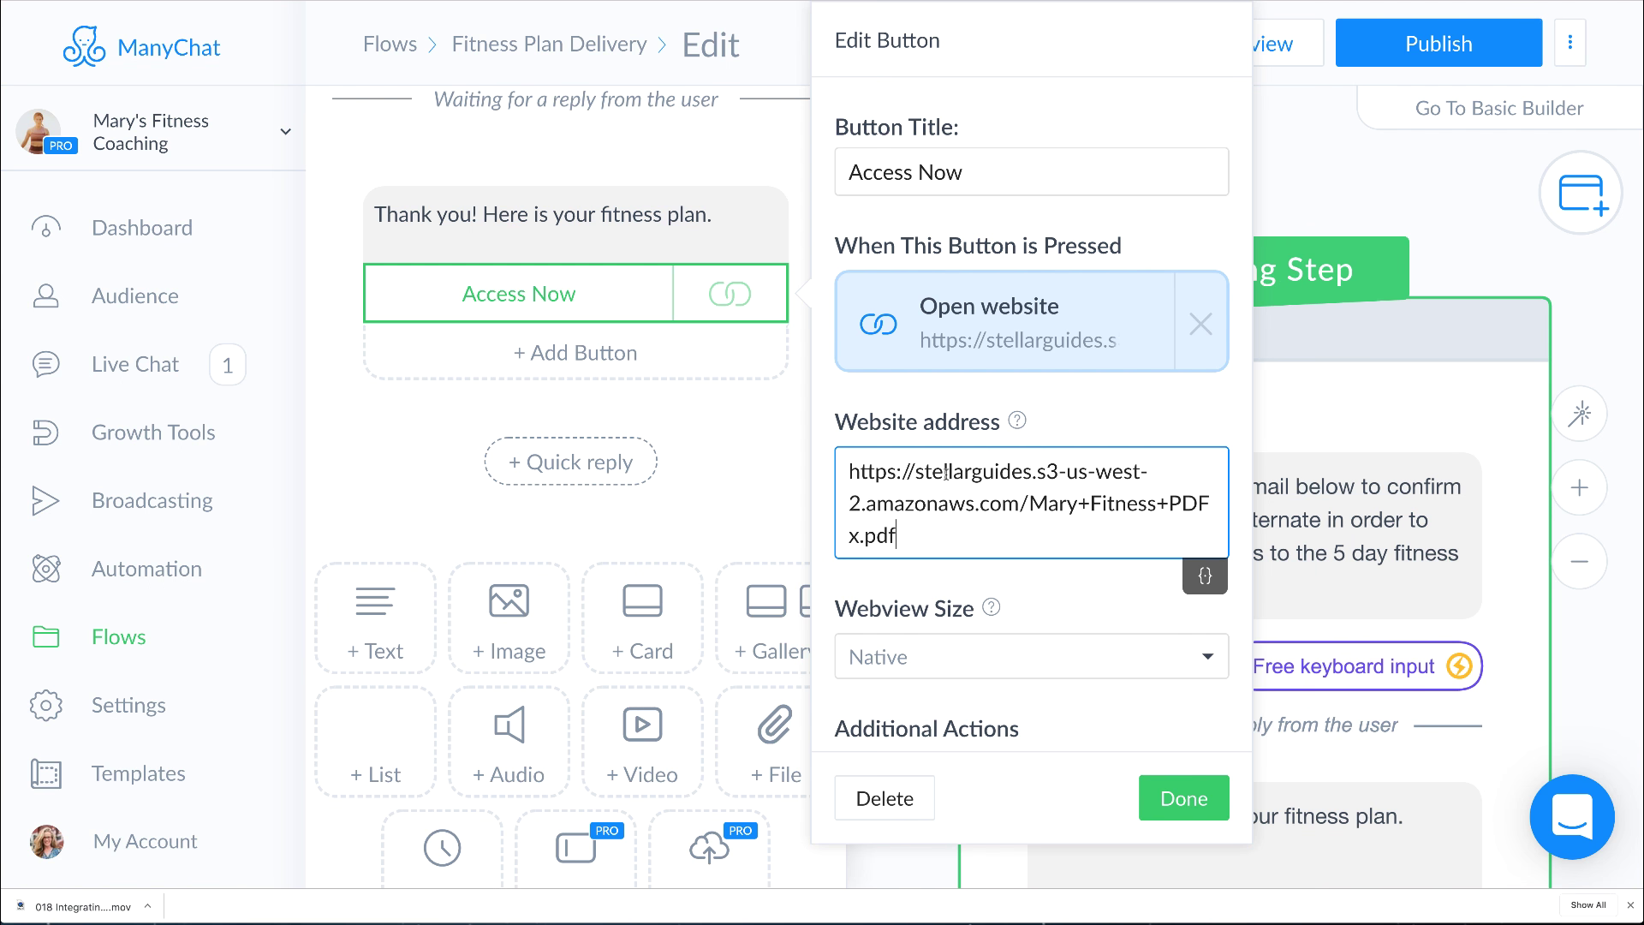
pyautogui.click(1184, 802)
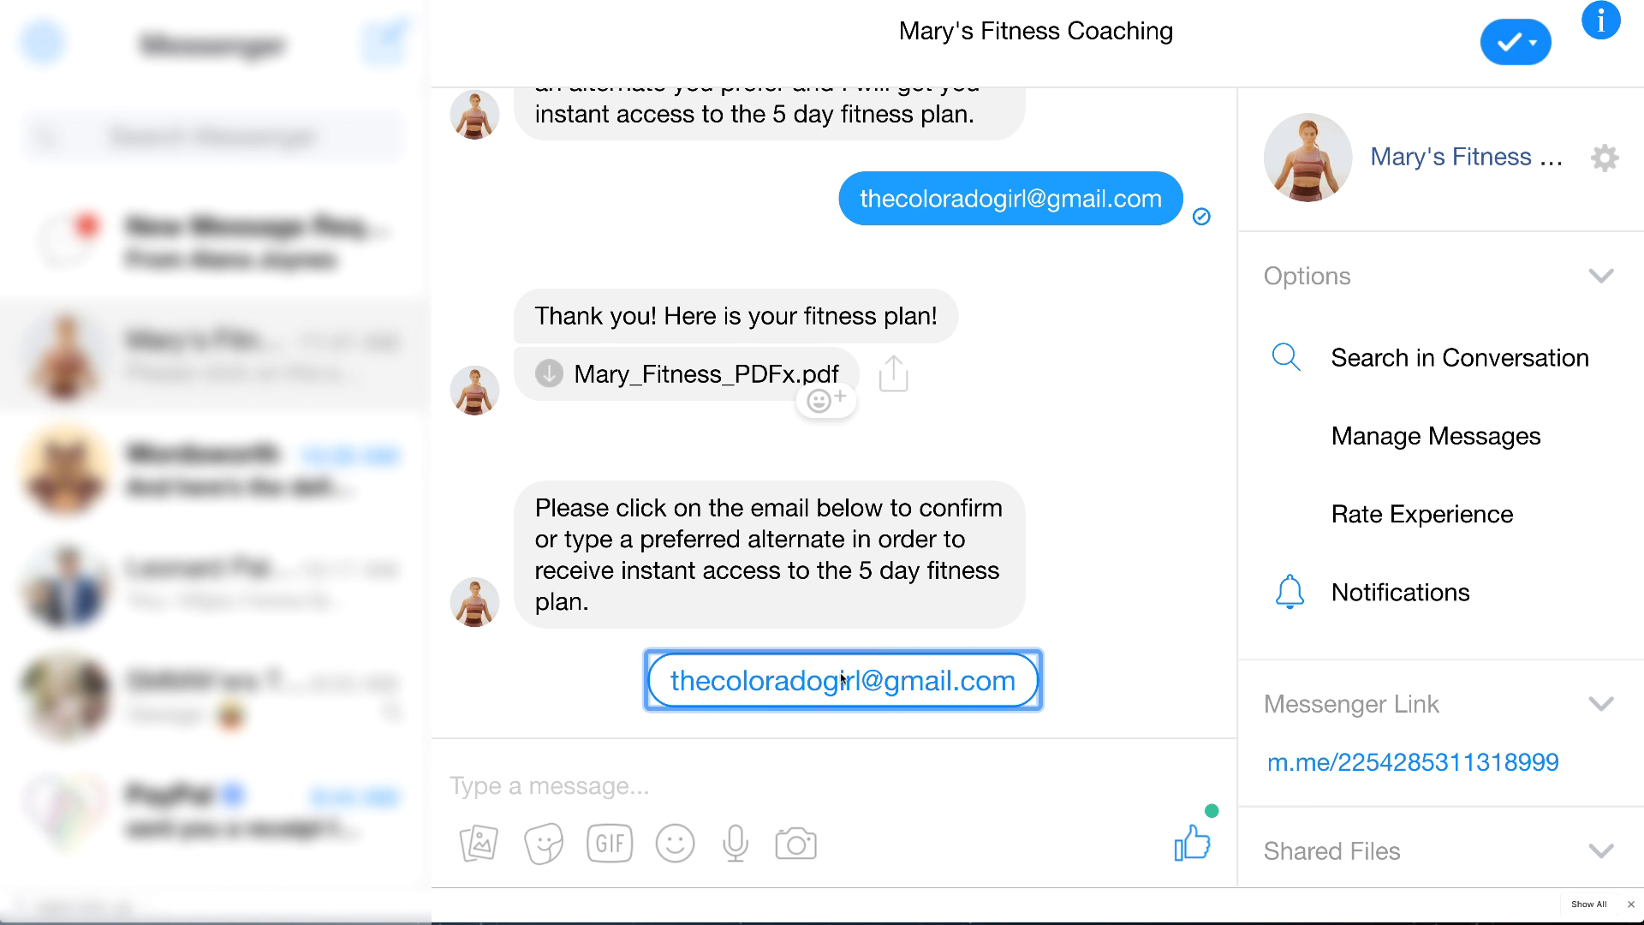
pyautogui.click(902, 679)
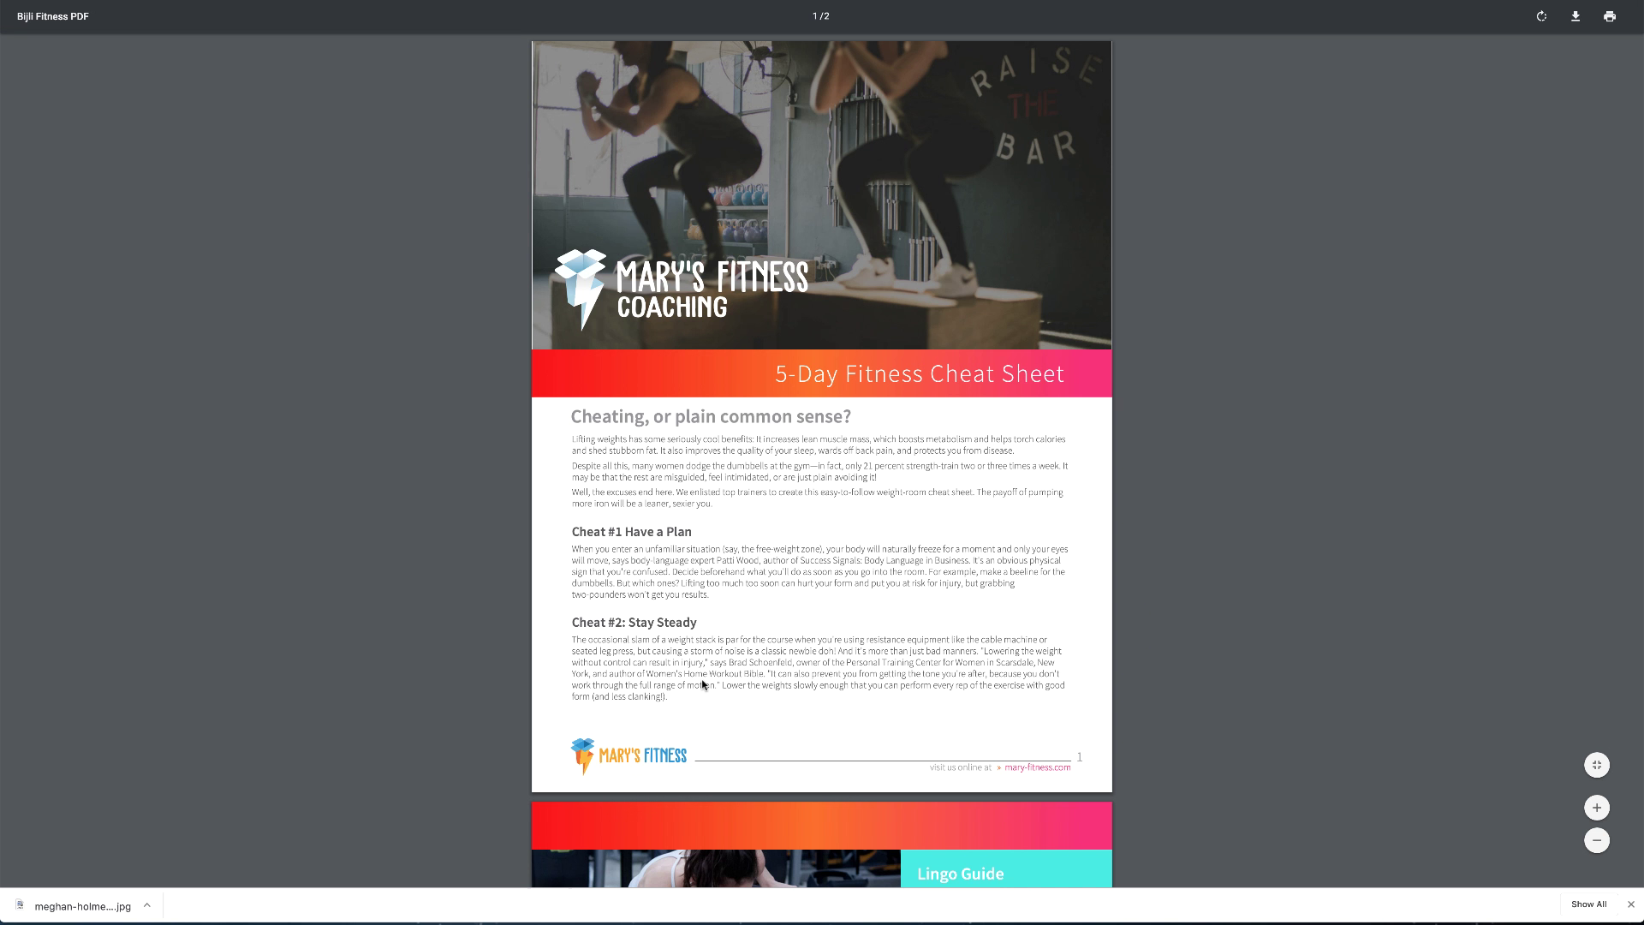
# Scroll through both pages of the 5-Day Fitness Cheat Sheet PDF in Chrome
pyautogui.scroll(-8, 703, 683)
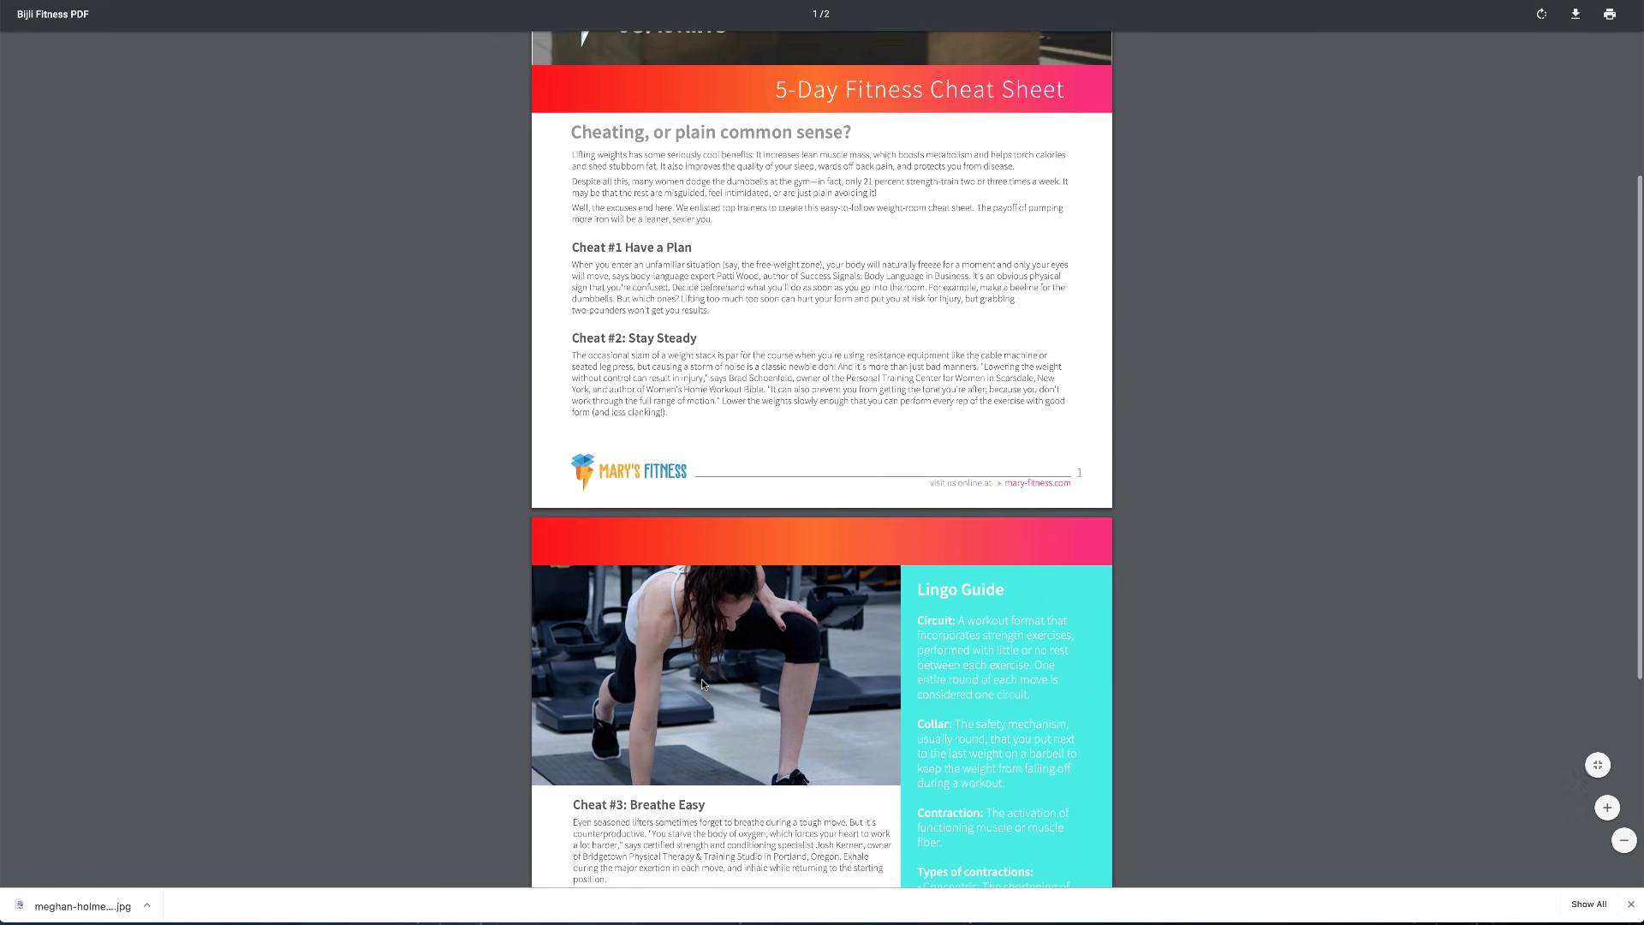
pyautogui.scroll(8, 702, 683)
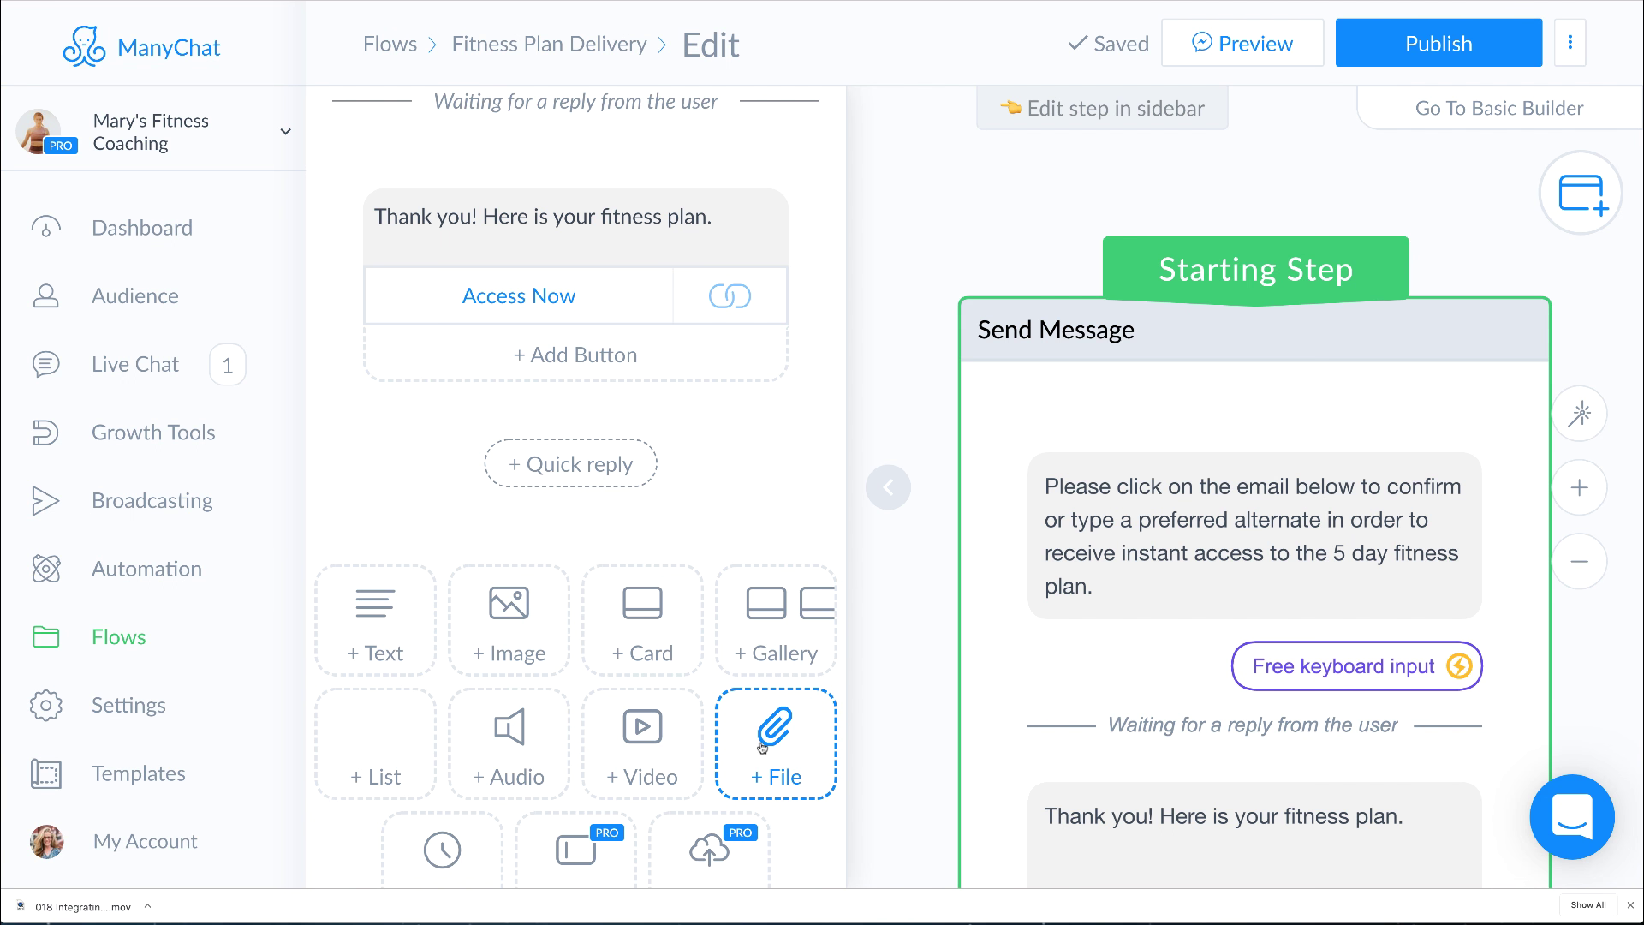
# Publish the Fitness Plan Delivery flow from the editor so the thank-you message goes live
pyautogui.scroll(1, 761, 747)
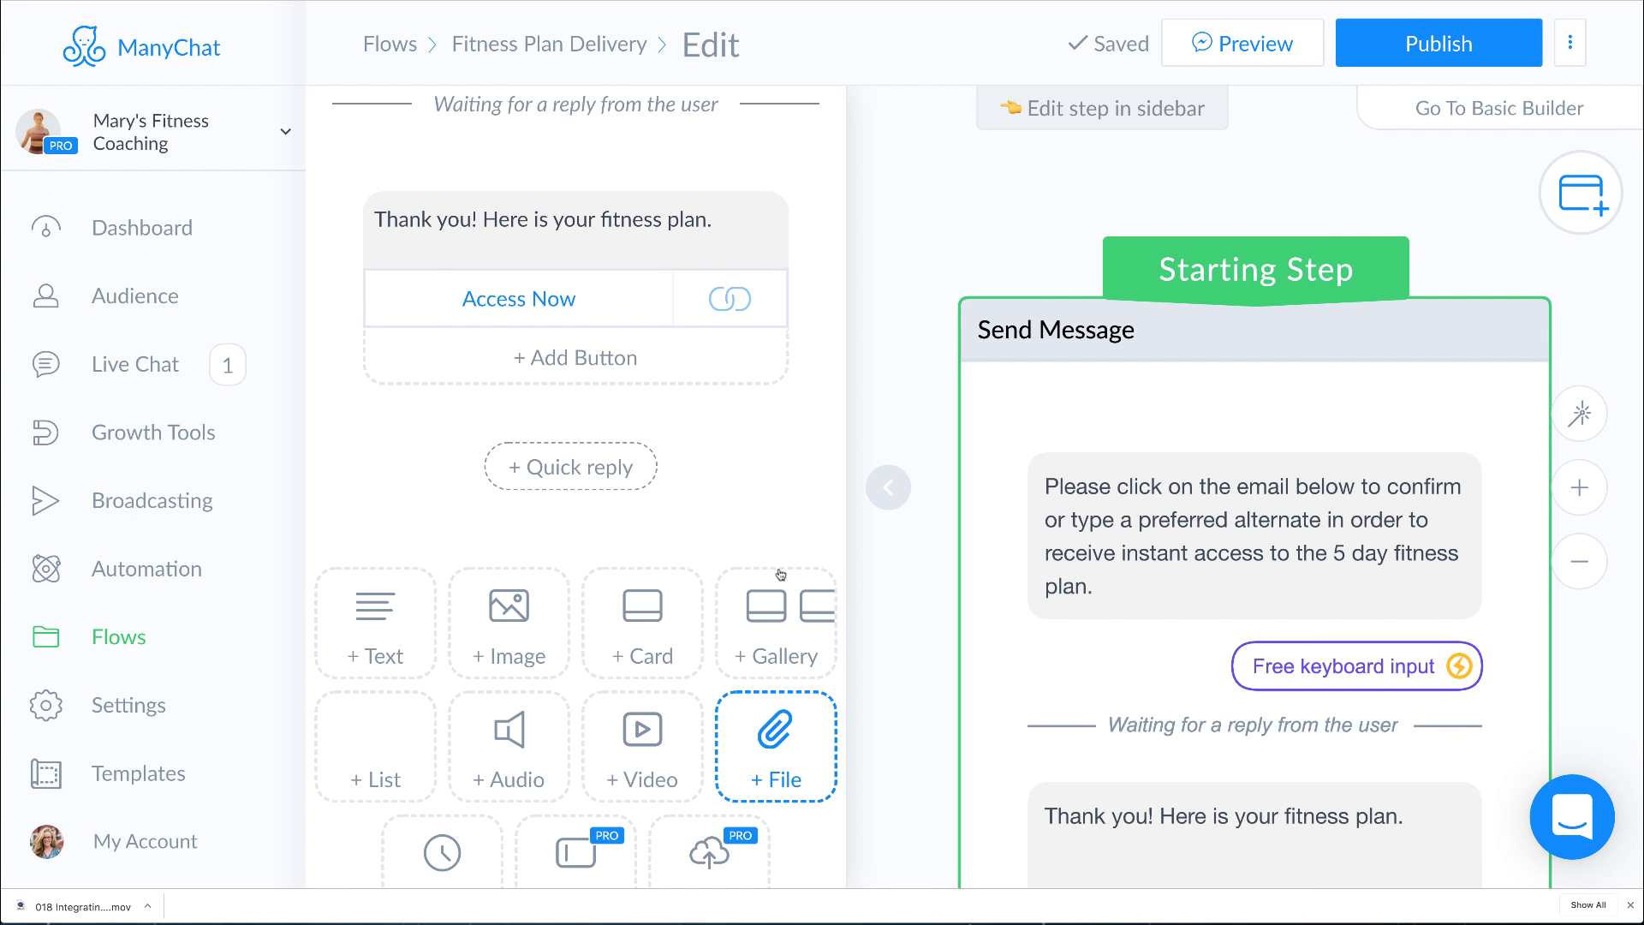
pyautogui.scroll(-1, 535, 286)
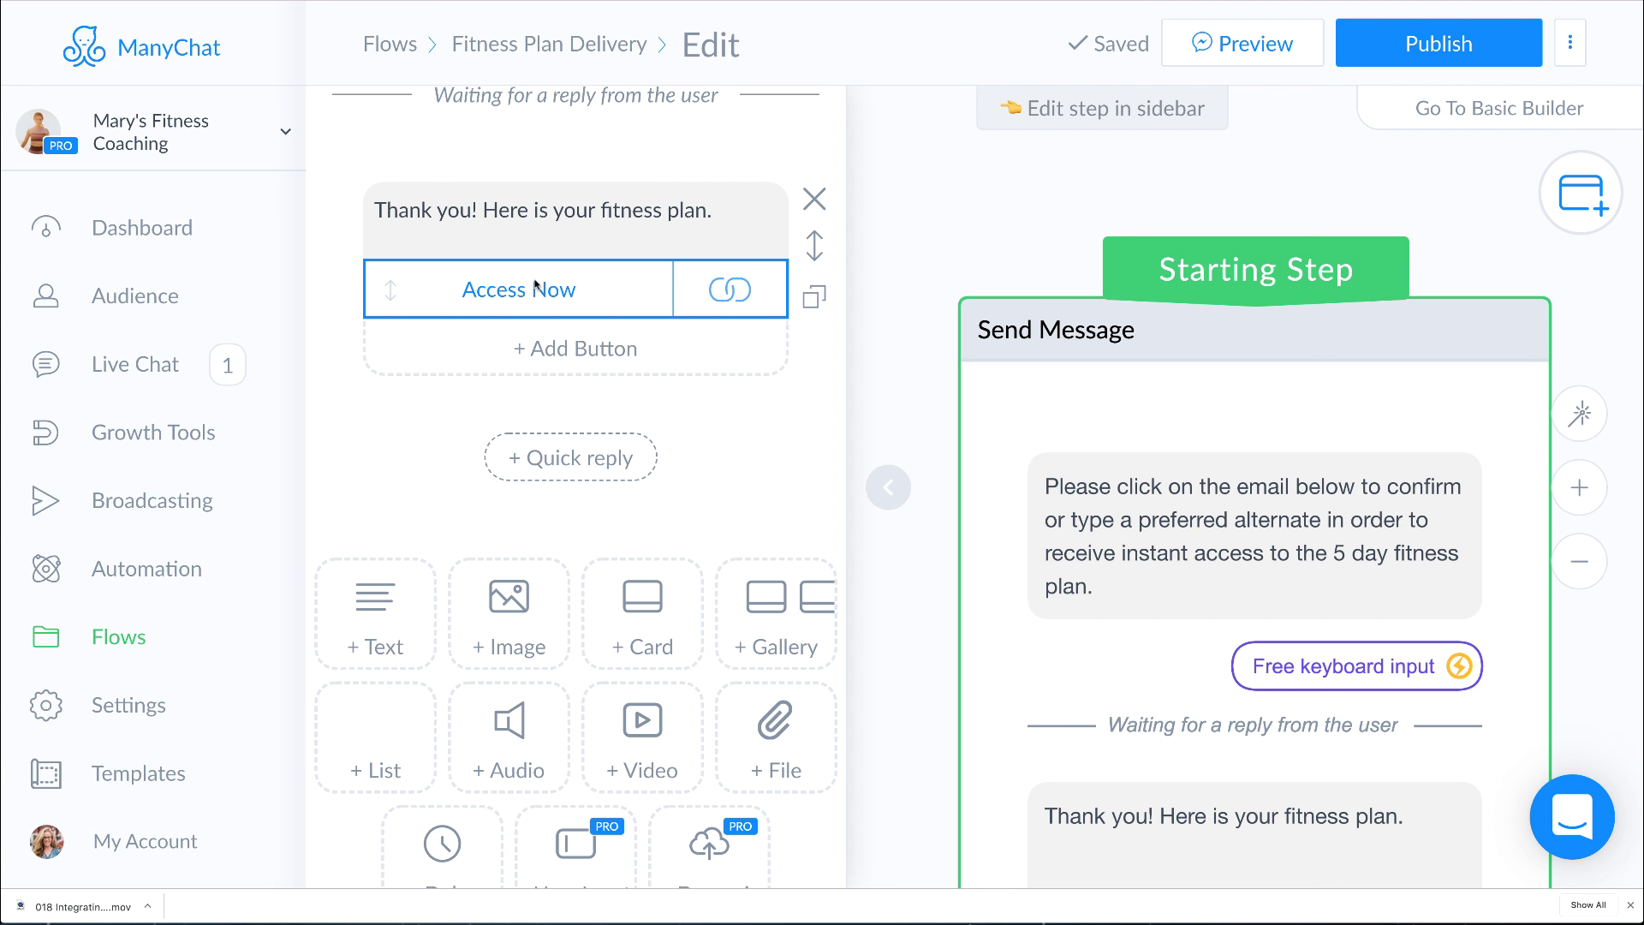
pyautogui.click(1503, 62)
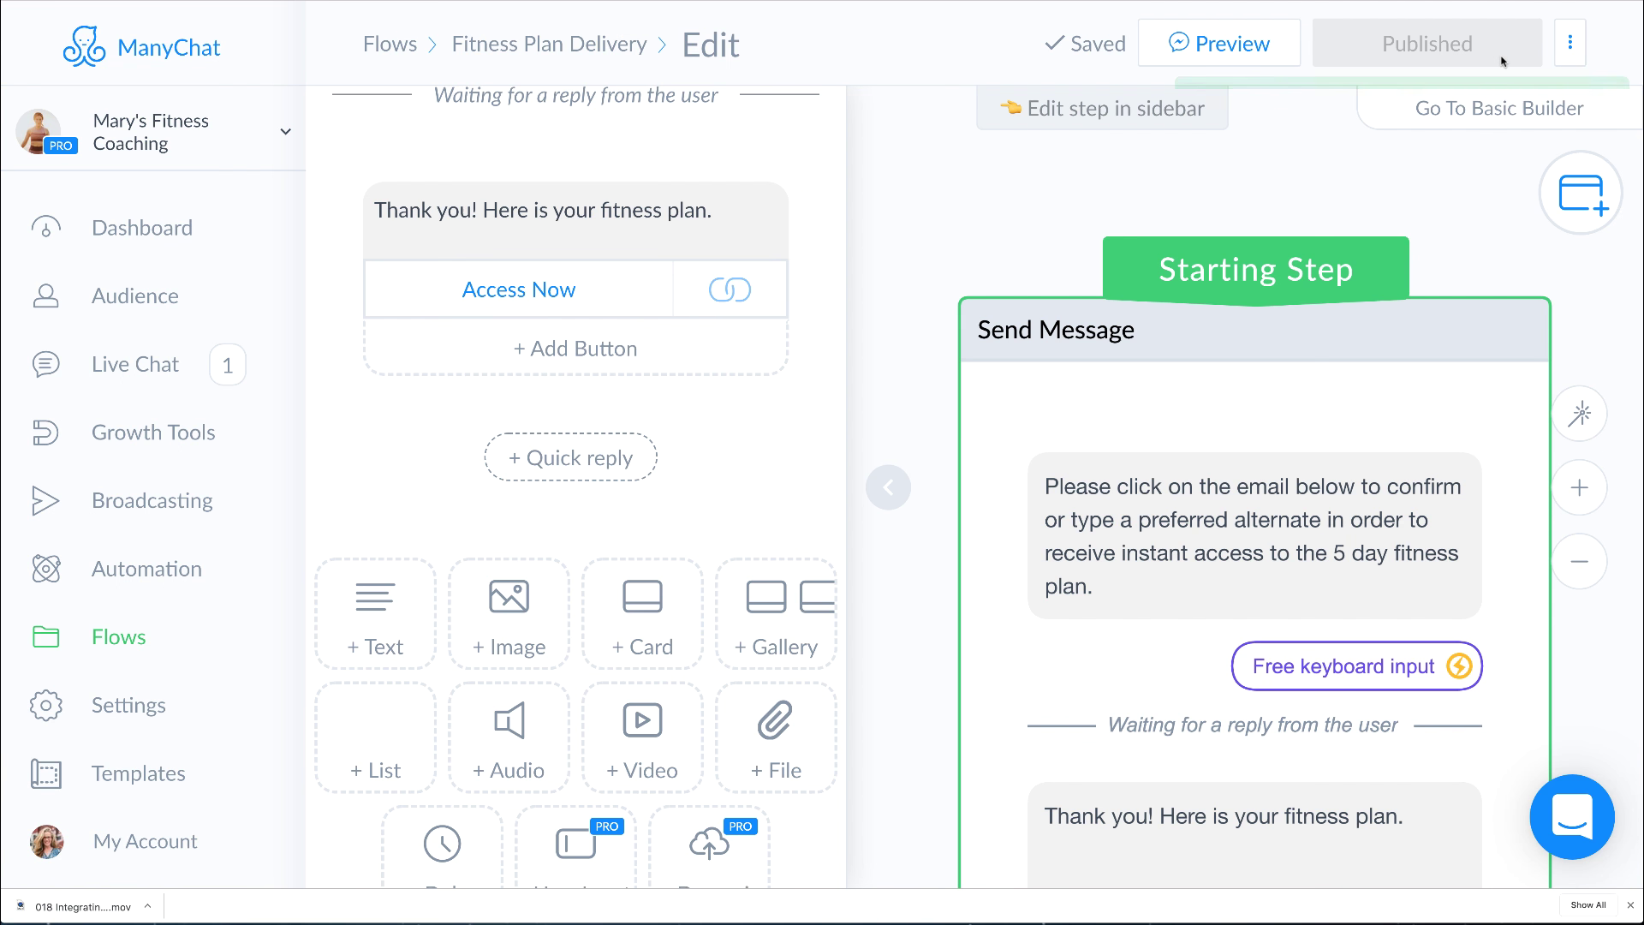